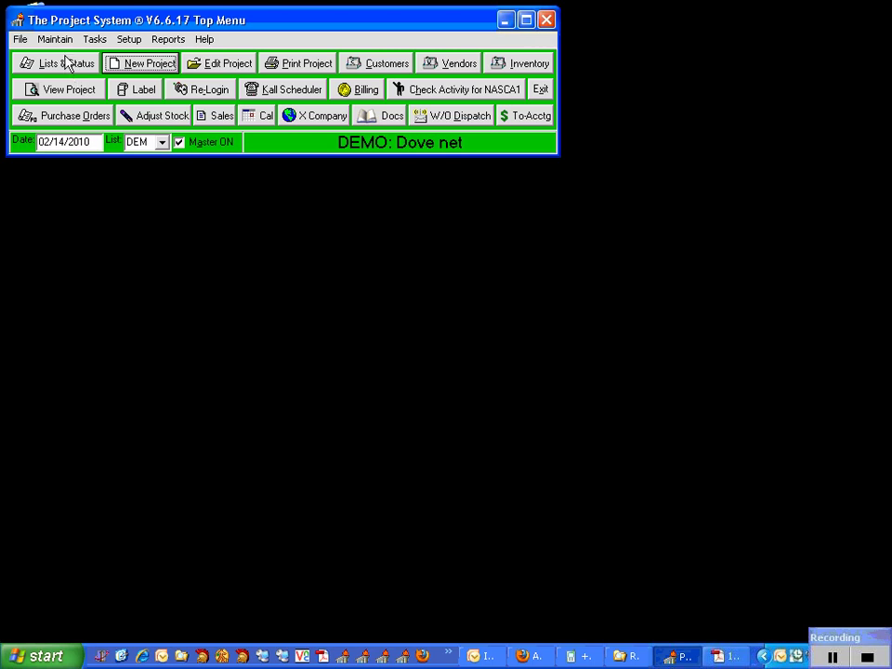
Open the service work project list, then close the report and the lists and status window.
{"action": "double_click", "coordinate": [63, 41]}
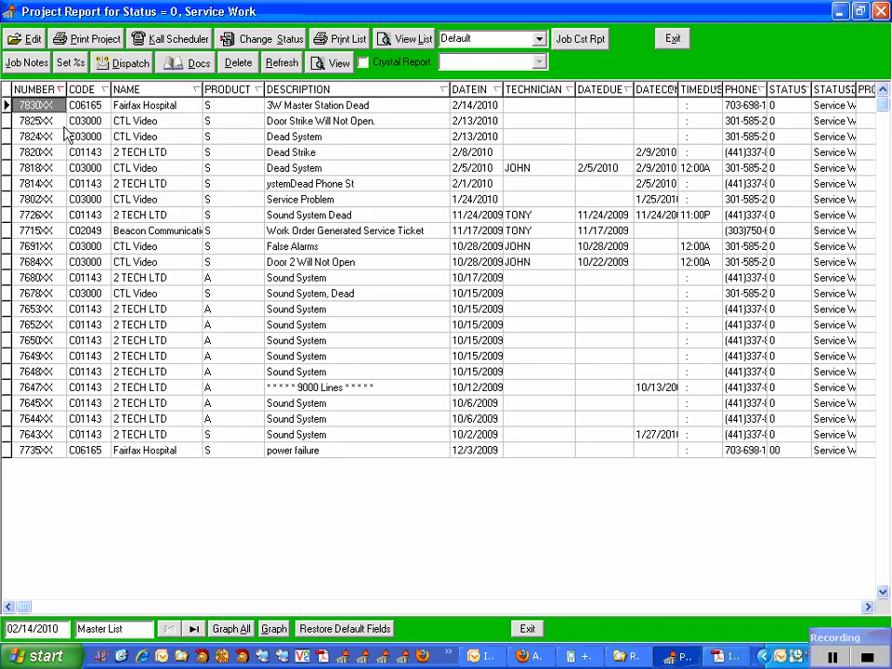
{"action": "left_click", "coordinate": [671, 38]}
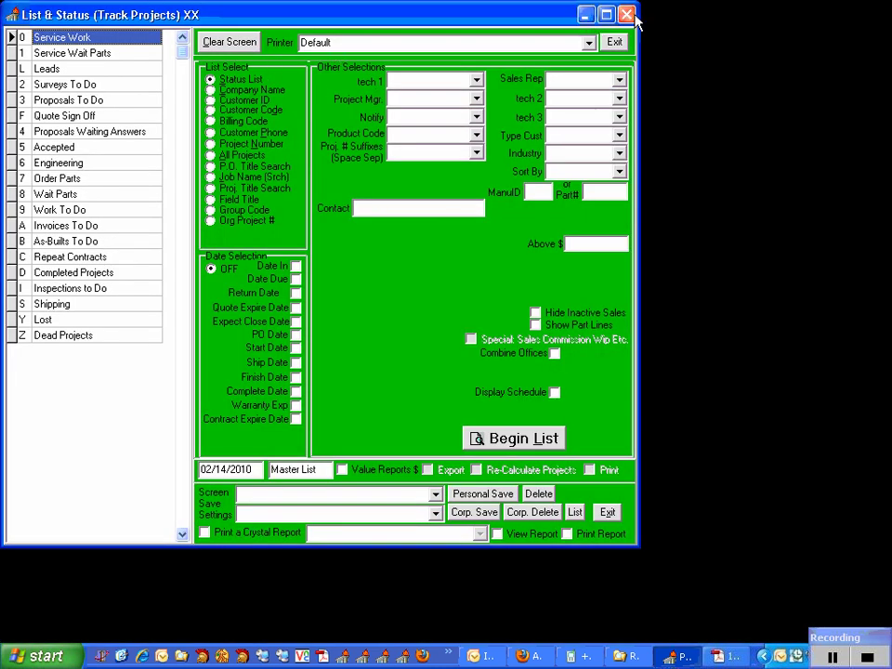
{"action": "left_click", "coordinate": [626, 14]}
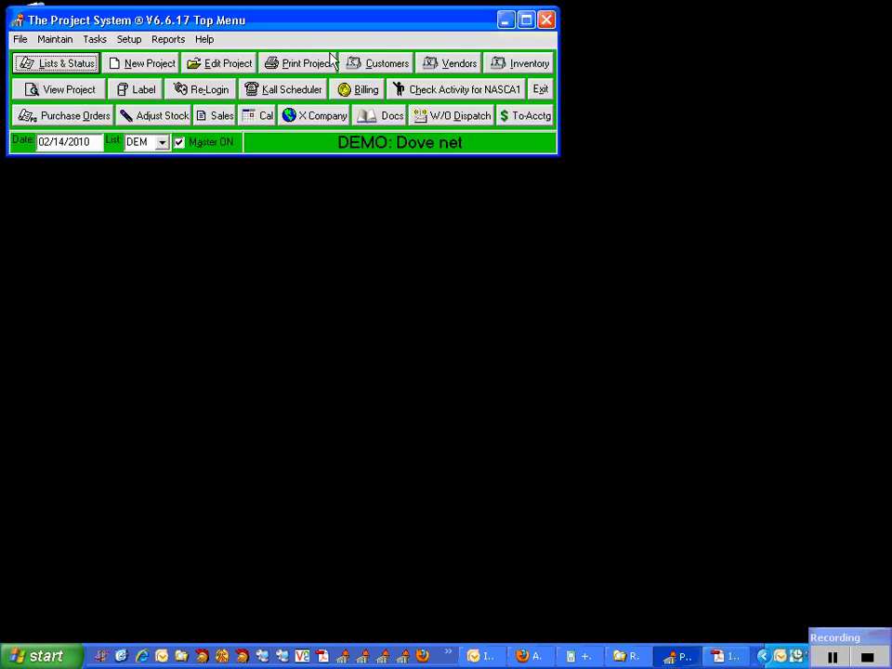
Start a new project with the automatic number for customer Audio Video and System.
{"action": "left_click", "coordinate": [147, 65]}
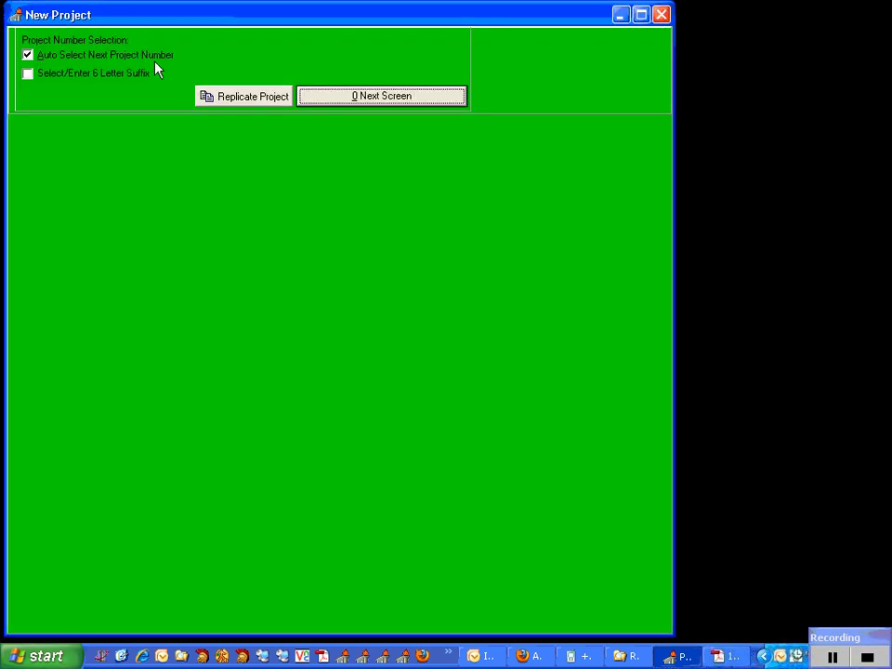
{"action": "left_click", "coordinate": [304, 99]}
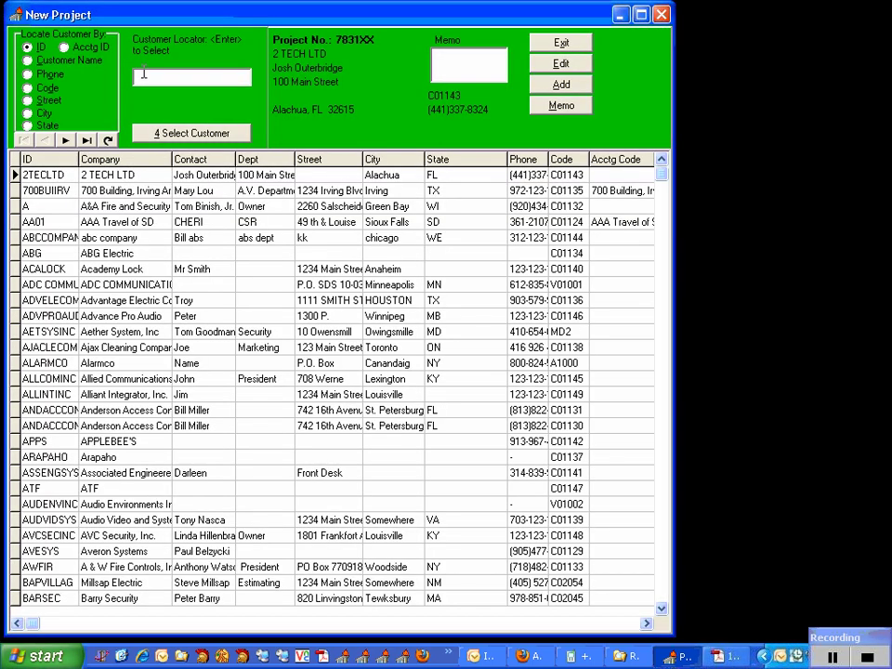
{"action": "type", "text": "AR"}
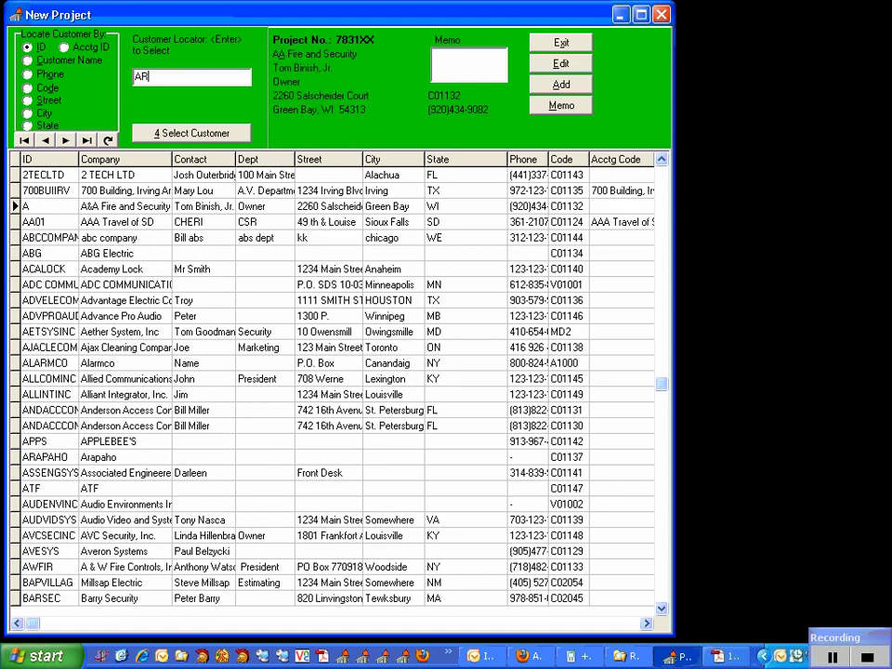
{"action": "type", "text": "L"}
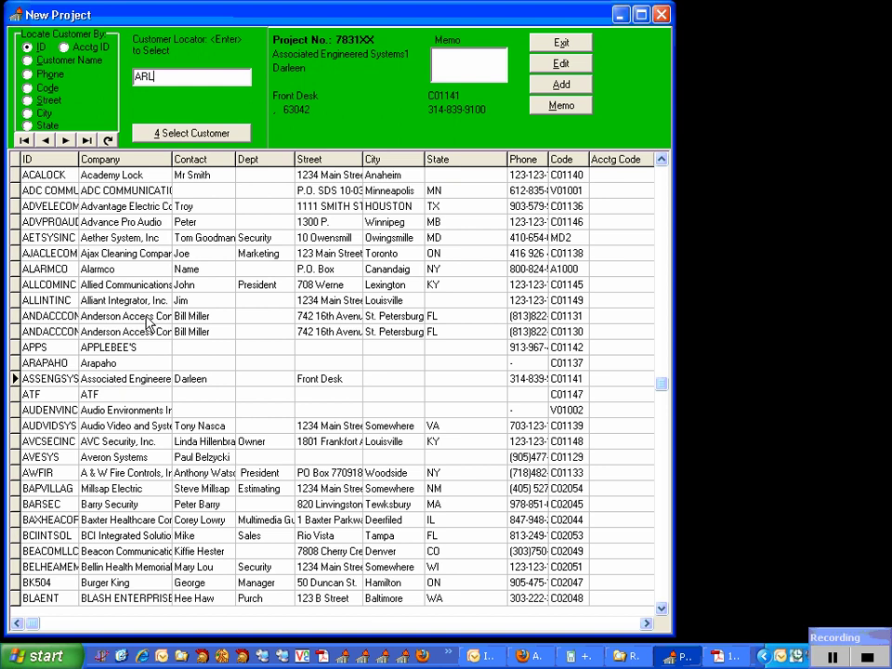
{"action": "left_click", "coordinate": [146, 427]}
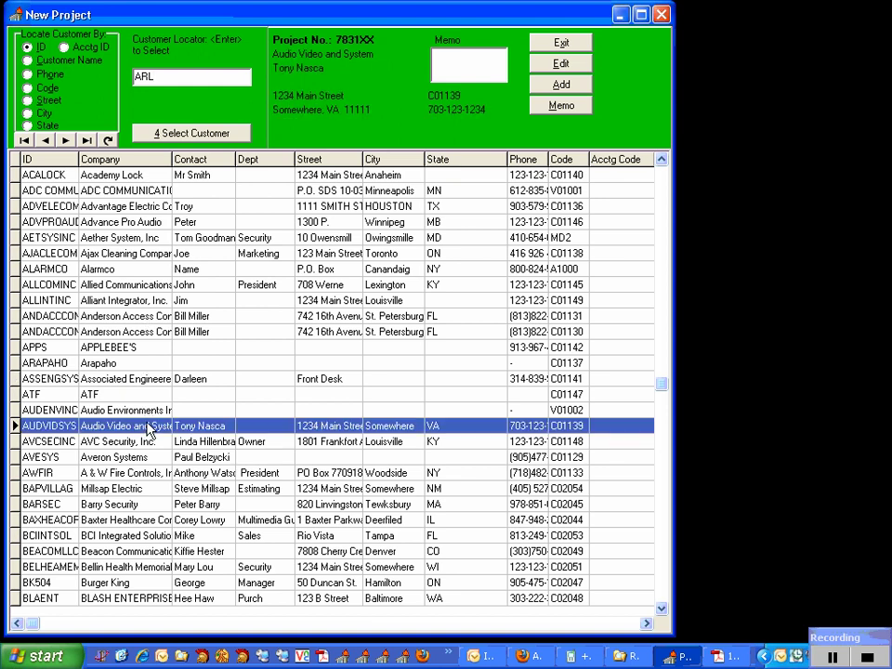
{"action": "double_click", "coordinate": [156, 424]}
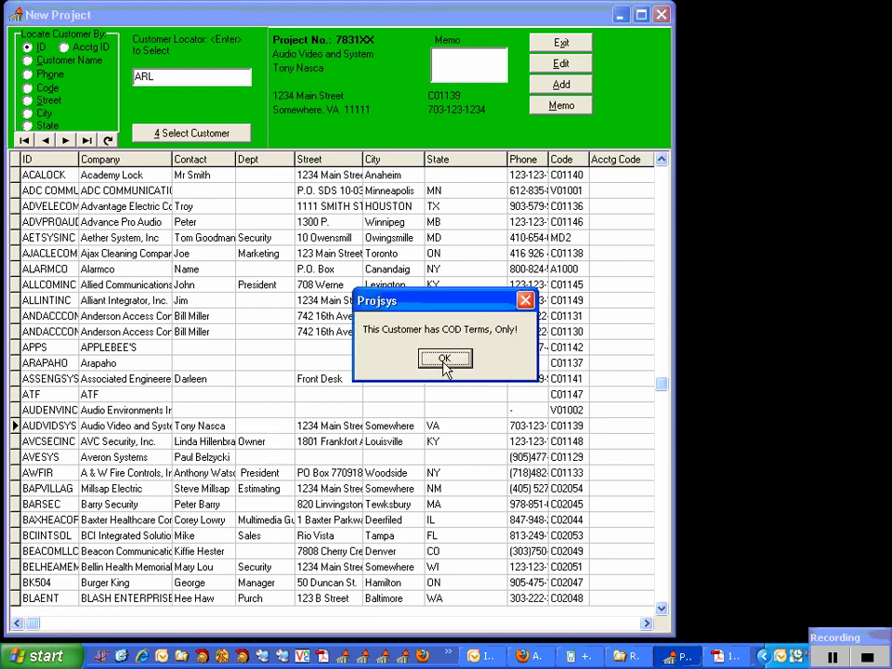
Acknowledge the cash-only warning and set the project status to 0 Service Work.
{"action": "left_click", "coordinate": [447, 359]}
{"action": "left_click", "coordinate": [225, 43]}
{"action": "left_click", "coordinate": [152, 71]}
{"action": "left_click", "coordinate": [115, 84]}
{"action": "left_click", "coordinate": [277, 69]}
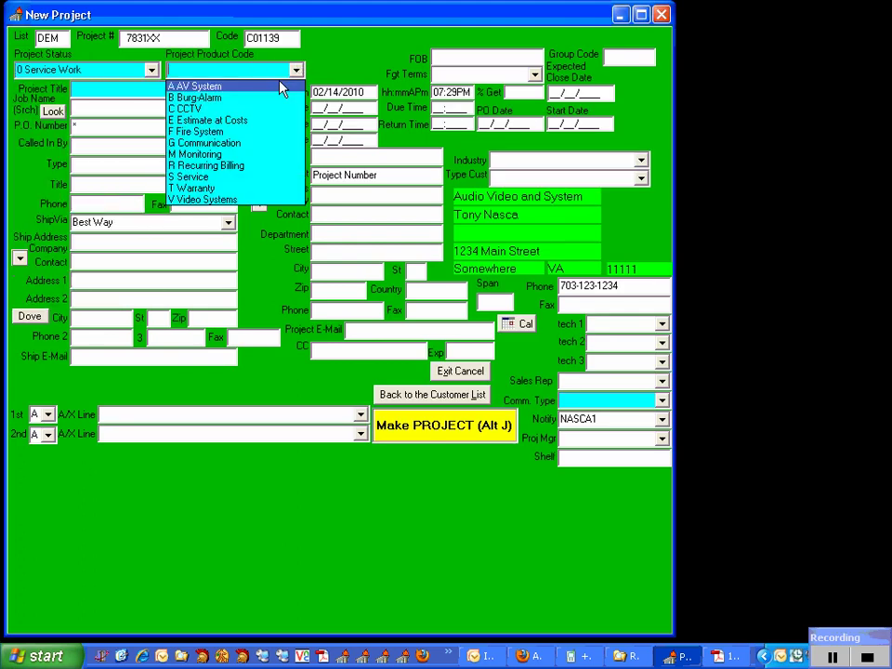
Set the product code to S Service and title the project 'Sound System is Dead'.
{"action": "left_click", "coordinate": [252, 186]}
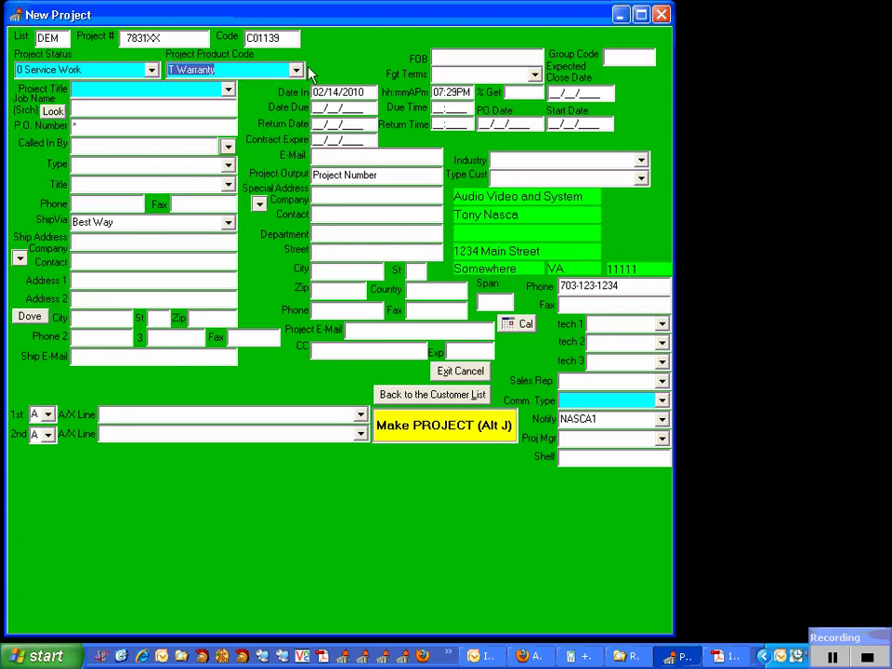
{"action": "left_click", "coordinate": [296, 70]}
{"action": "left_click", "coordinate": [232, 176]}
{"action": "left_click", "coordinate": [194, 87]}
{"action": "type", "text": "Sou"}
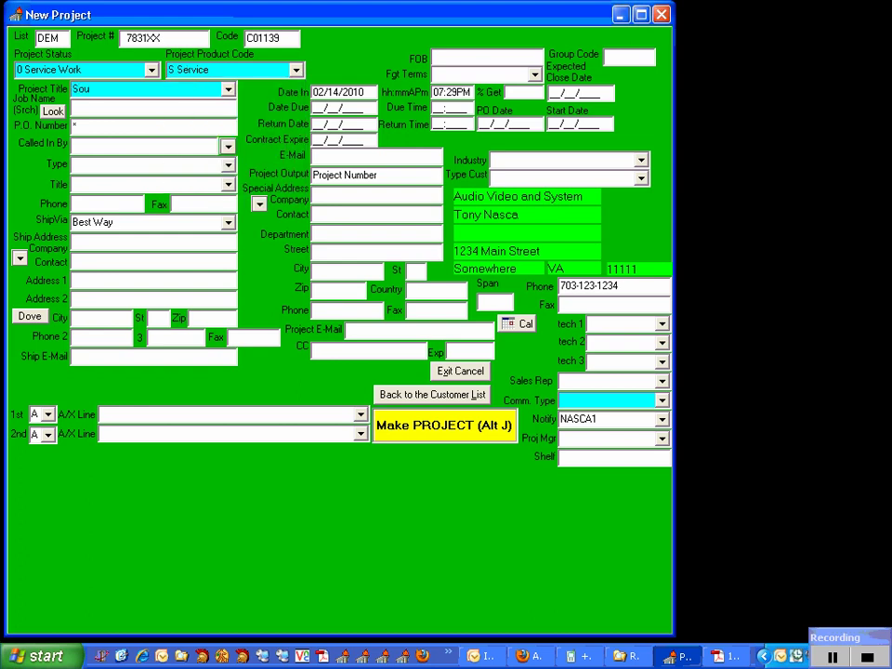
{"action": "type", "text": "nd Syste, "}
{"action": "type", "text": "is Dead"}
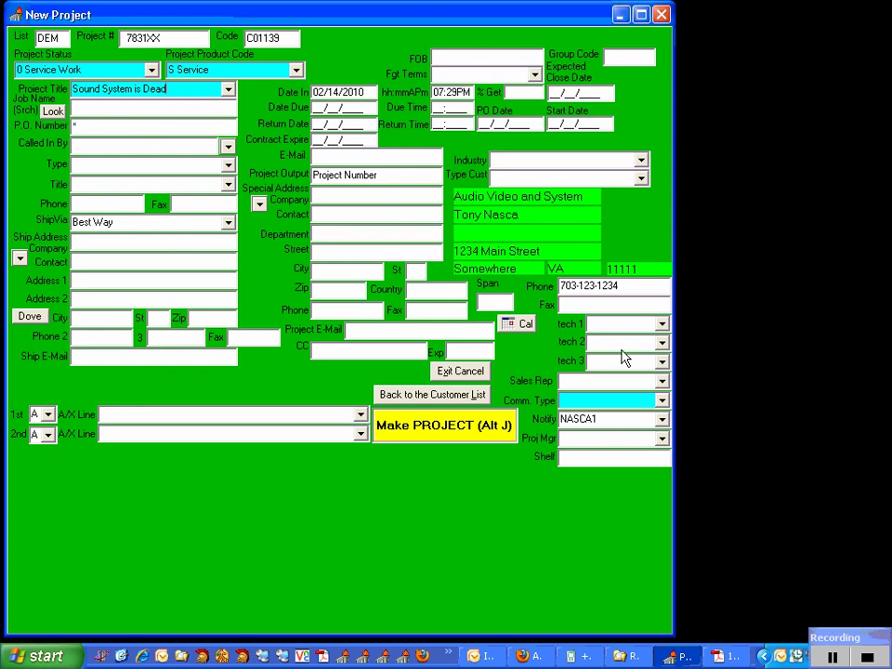
Choose commission type NON NONE and a sales rep, then create the project.
{"action": "left_click", "coordinate": [662, 399]}
{"action": "left_click", "coordinate": [636, 439]}
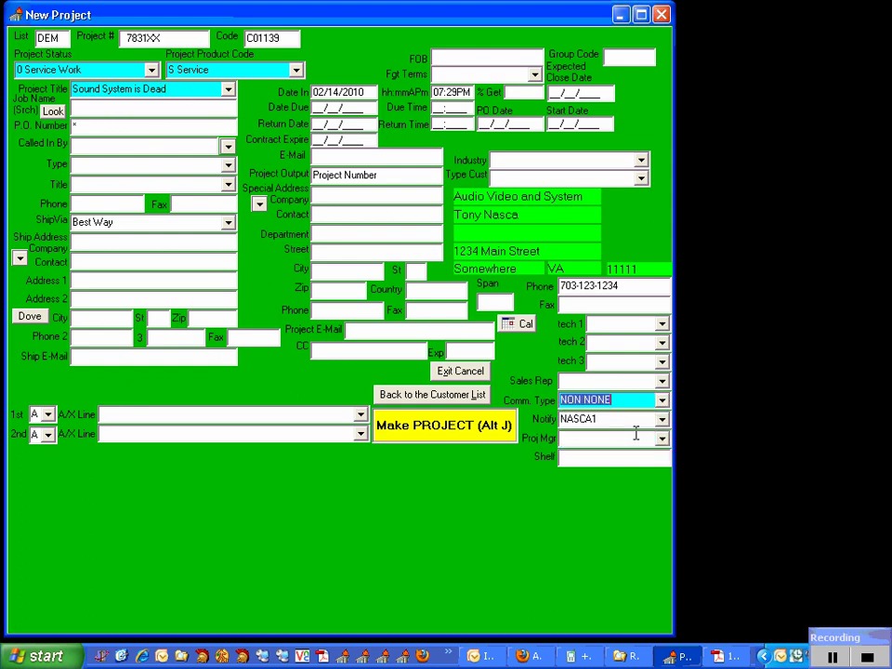
{"action": "left_click", "coordinate": [663, 381]}
{"action": "left_click", "coordinate": [637, 478]}
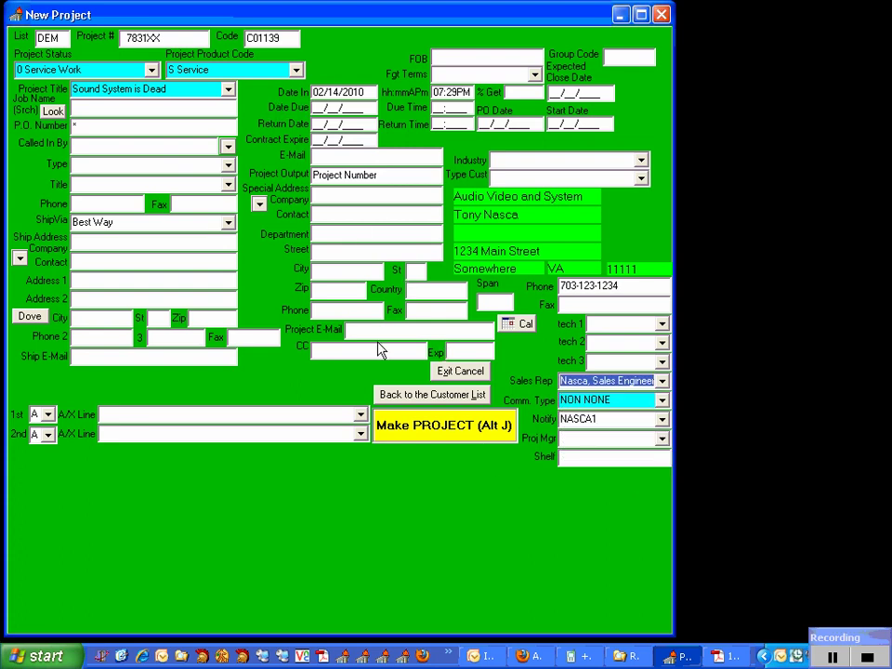
{"action": "left_click", "coordinate": [416, 424]}
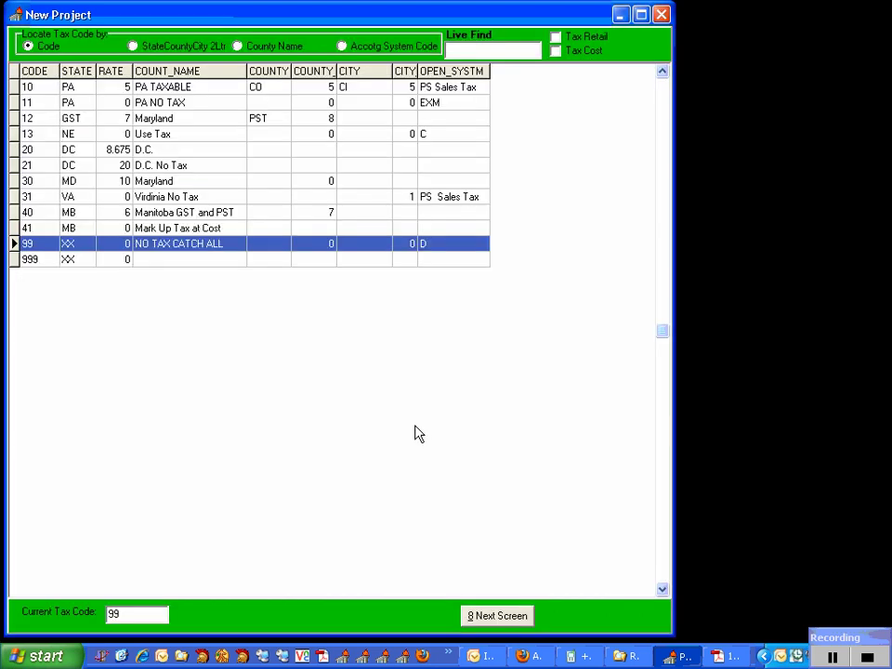
Apply tax code 99 NO TAX CATCH ALL and build project 7831XX.
{"action": "double_click", "coordinate": [391, 247]}
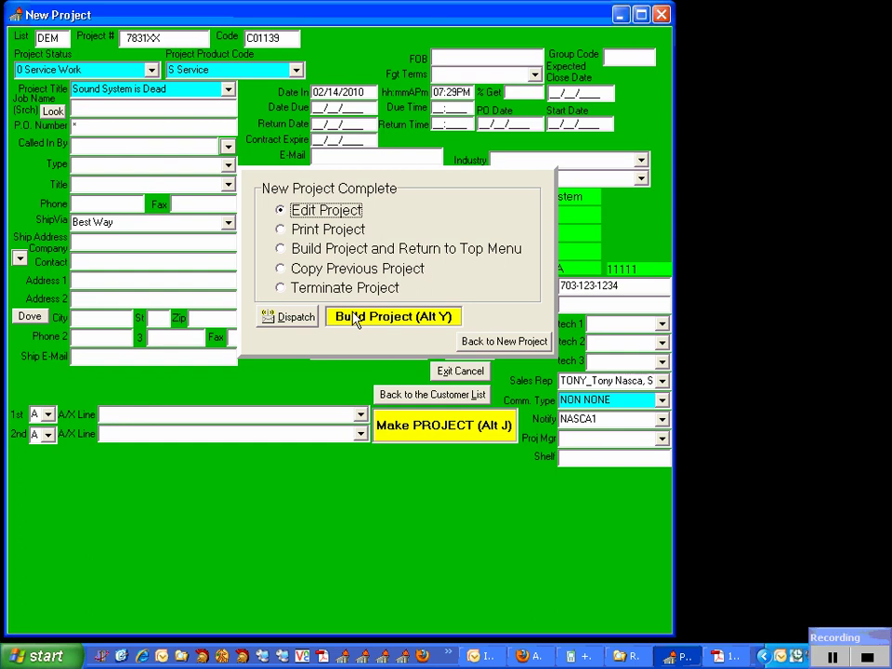
{"action": "left_click", "coordinate": [353, 316]}
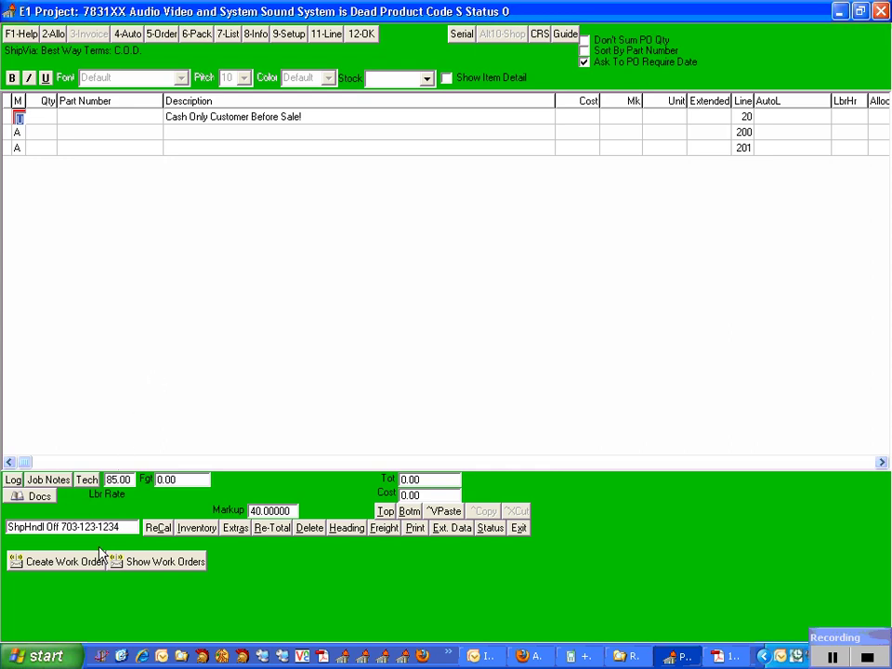
Create a work order for 7831XX issued to the technician unit, using the project contact.
{"action": "left_click", "coordinate": [70, 562]}
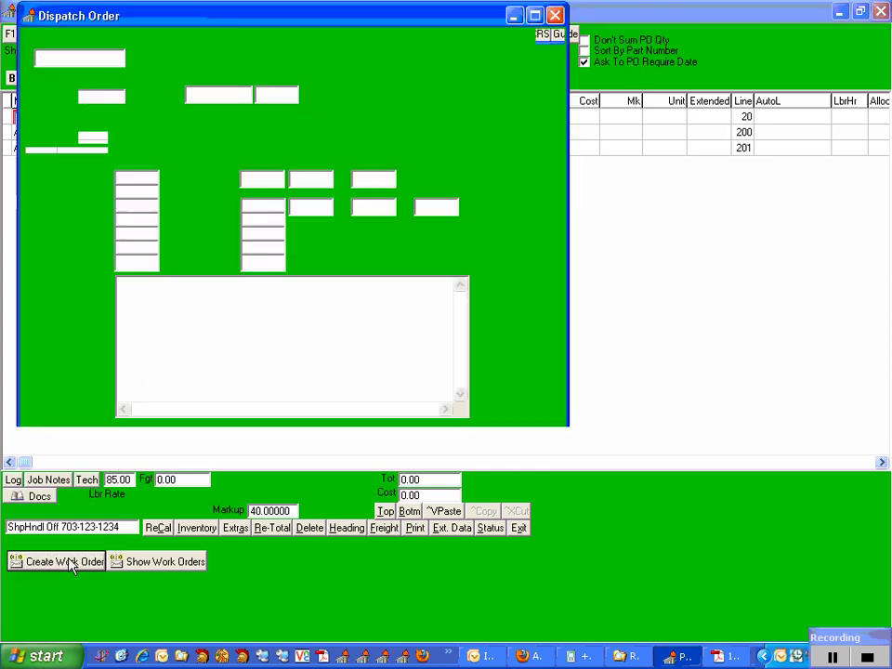
{"action": "left_click", "coordinate": [157, 93]}
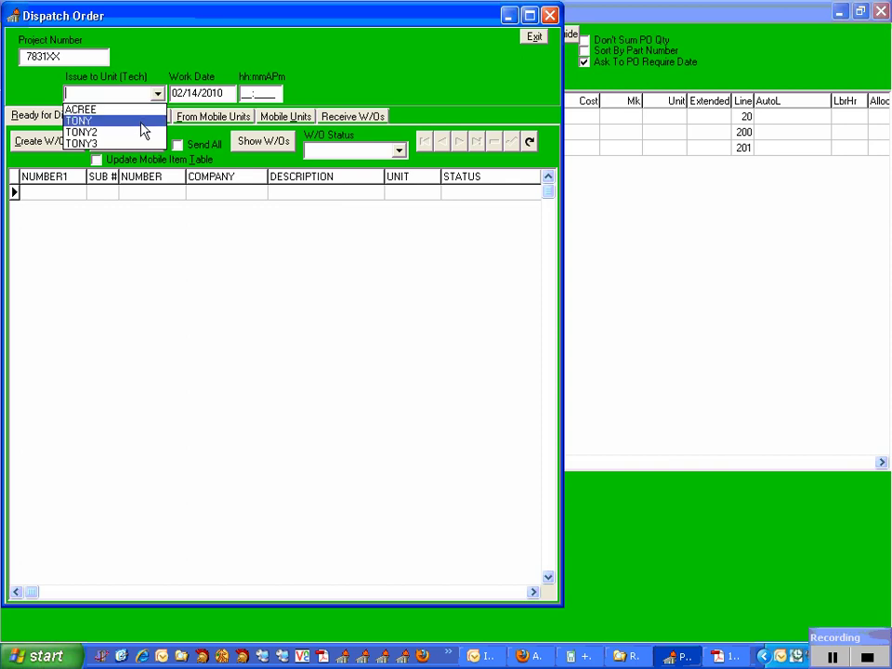
{"action": "left_click", "coordinate": [141, 122]}
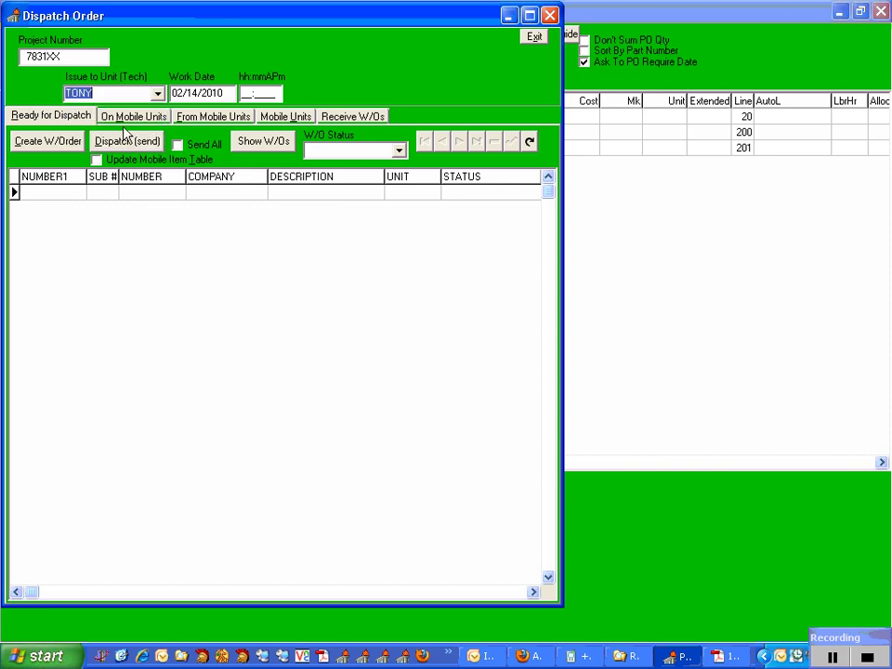
{"action": "left_click", "coordinate": [59, 142]}
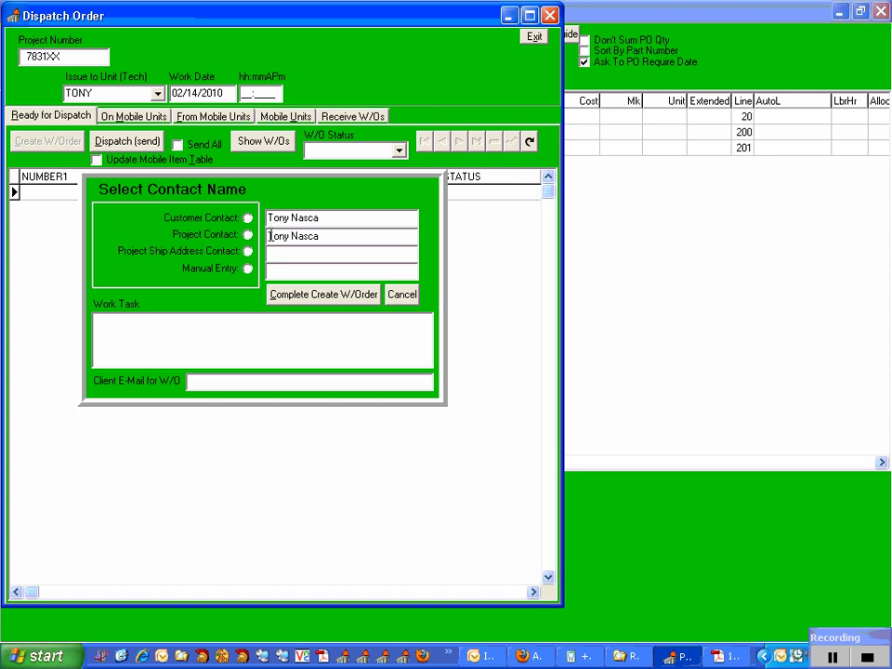
{"action": "left_click", "coordinate": [248, 235]}
Enter work task 'Additional notes about the service ticket.' and the client e-mail, then complete the work order.
{"action": "left_click", "coordinate": [225, 322]}
{"action": "type", "text": "Additional notes about the service ticket."}
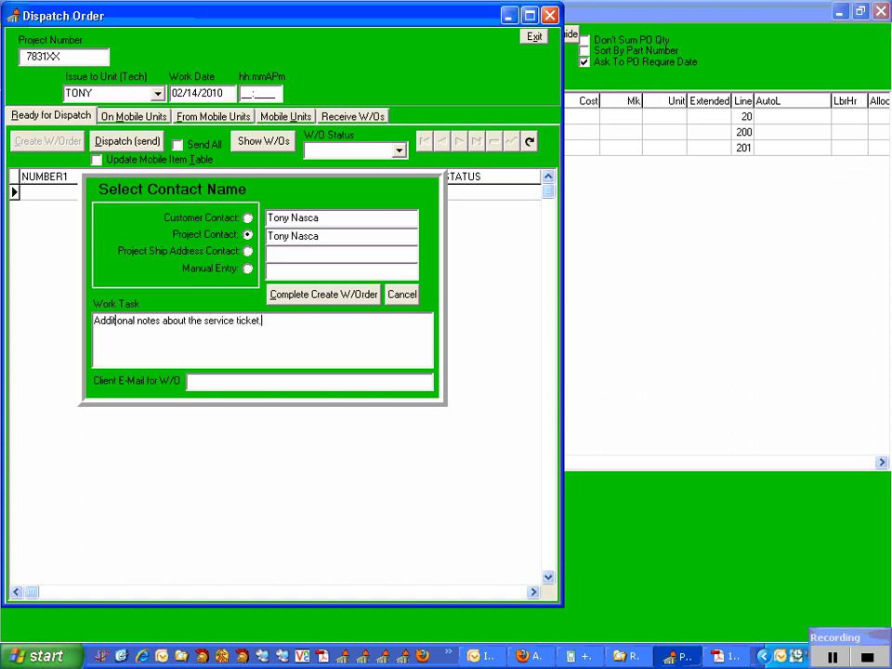
{"action": "left_click", "coordinate": [214, 381]}
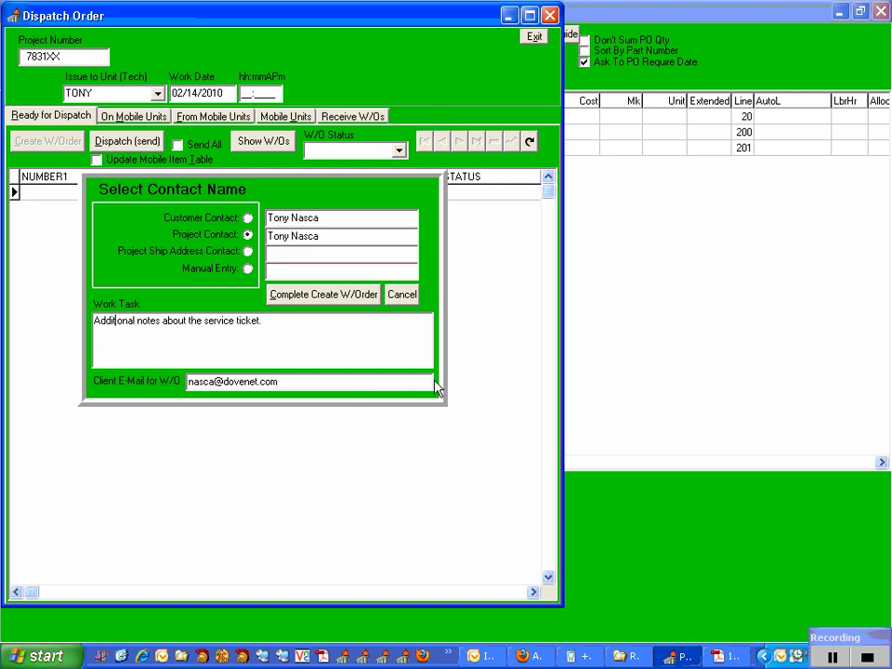
{"action": "left_click_drag", "start_coordinate": [298, 382], "coordinate": [188, 381]}
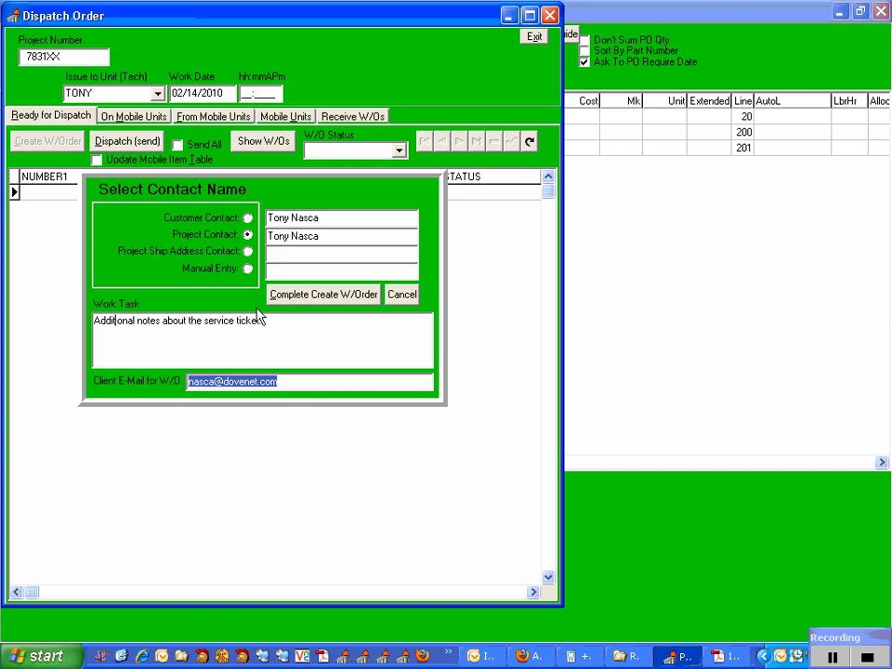
{"action": "left_click", "coordinate": [283, 295]}
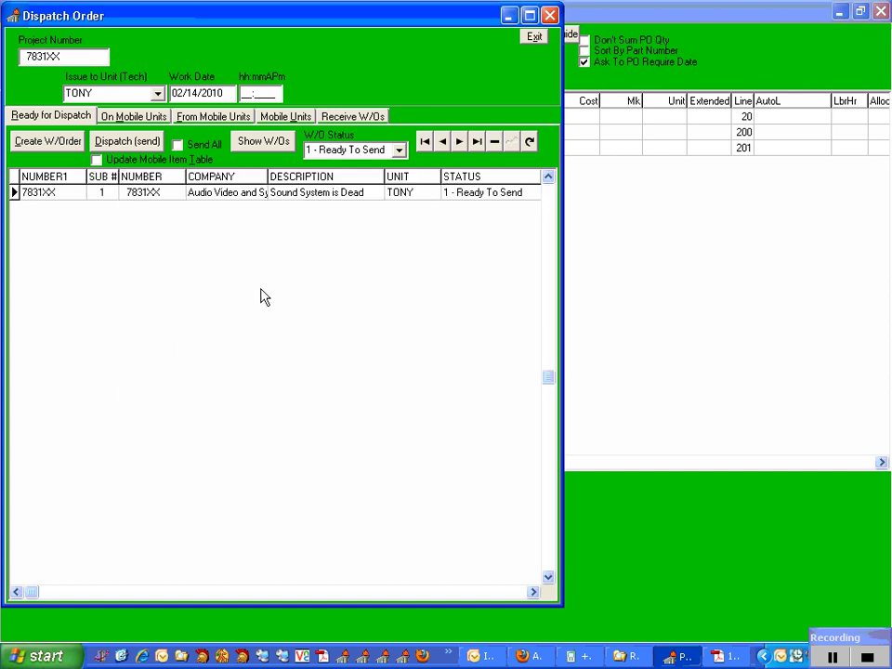
Dispatch the work order to the technician, then close the dispatch screen and save project 7831XX.
{"action": "left_click", "coordinate": [110, 143]}
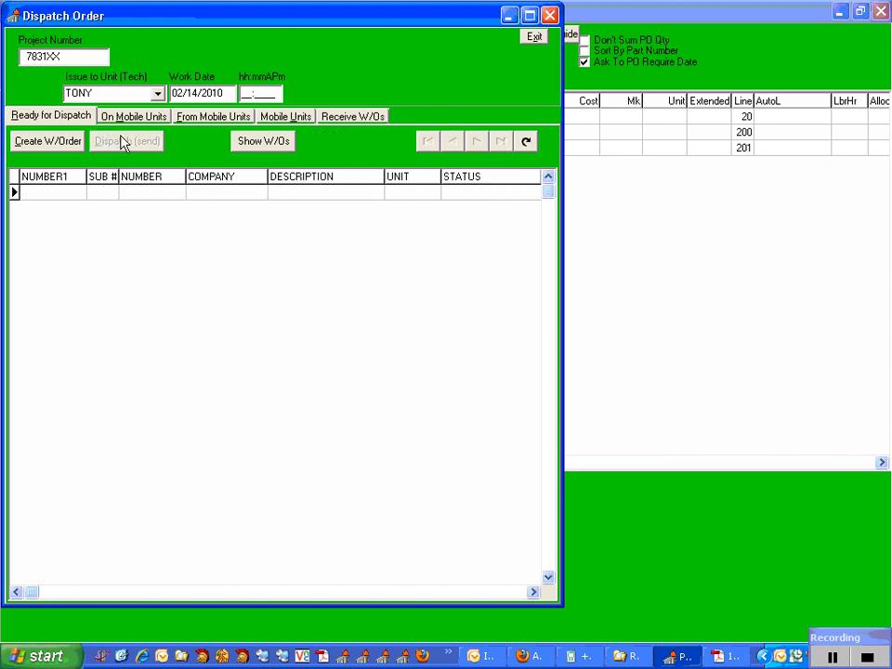
{"action": "left_click", "coordinate": [551, 15]}
{"action": "left_click", "coordinate": [881, 13]}
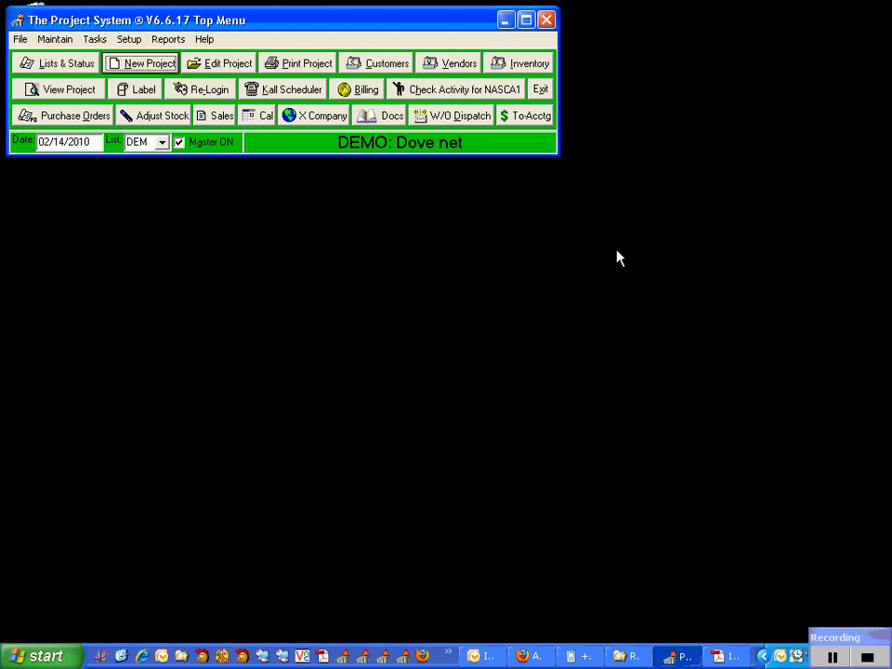
{"action": "left_click", "coordinate": [480, 656]}
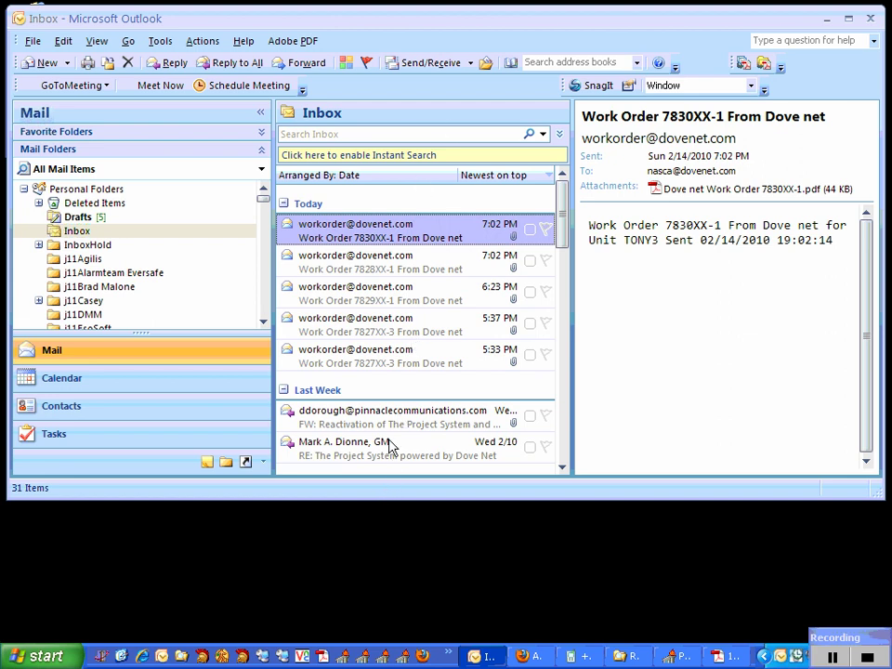
Fetch new Outlook mail and view the returned Work Order 7831XX-1 message.
{"action": "left_click", "coordinate": [415, 65]}
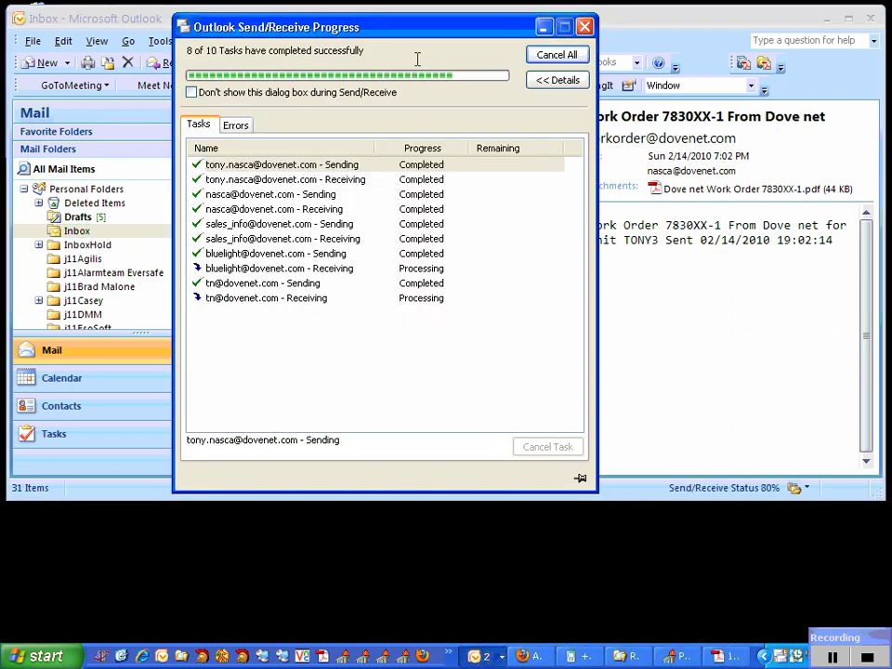
{"action": "left_click", "coordinate": [414, 232]}
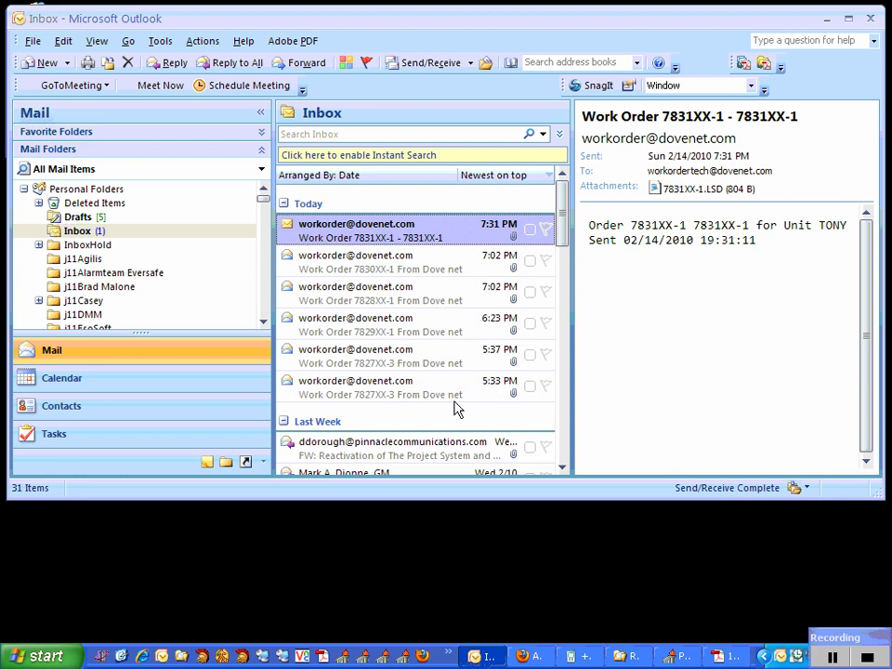
{"action": "left_click", "coordinate": [402, 658]}
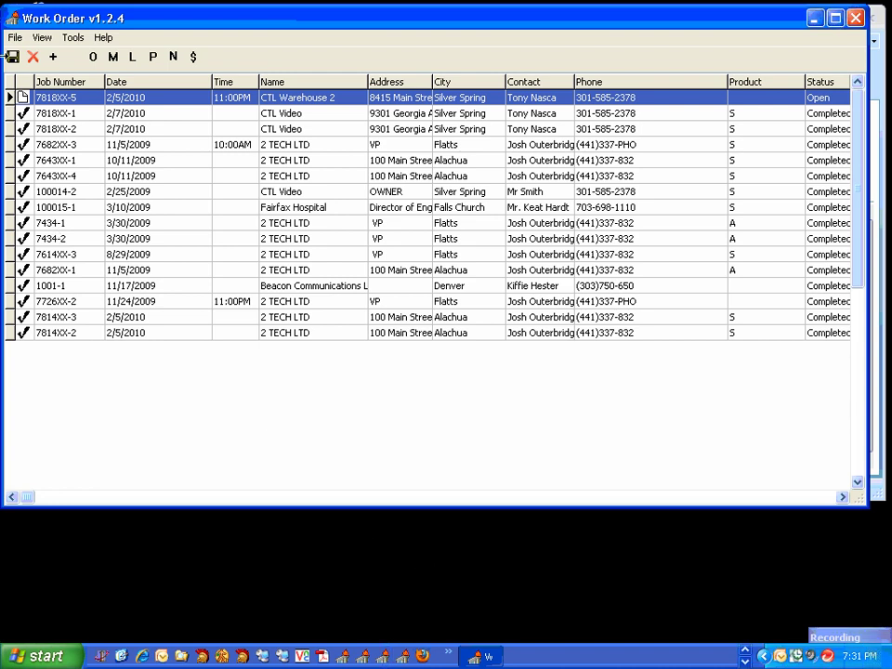
Receive the returned 7831XX-1 order from Outlook and select job 7831XX-1 in the list.
{"action": "left_click", "coordinate": [15, 37]}
{"action": "left_click", "coordinate": [46, 139]}
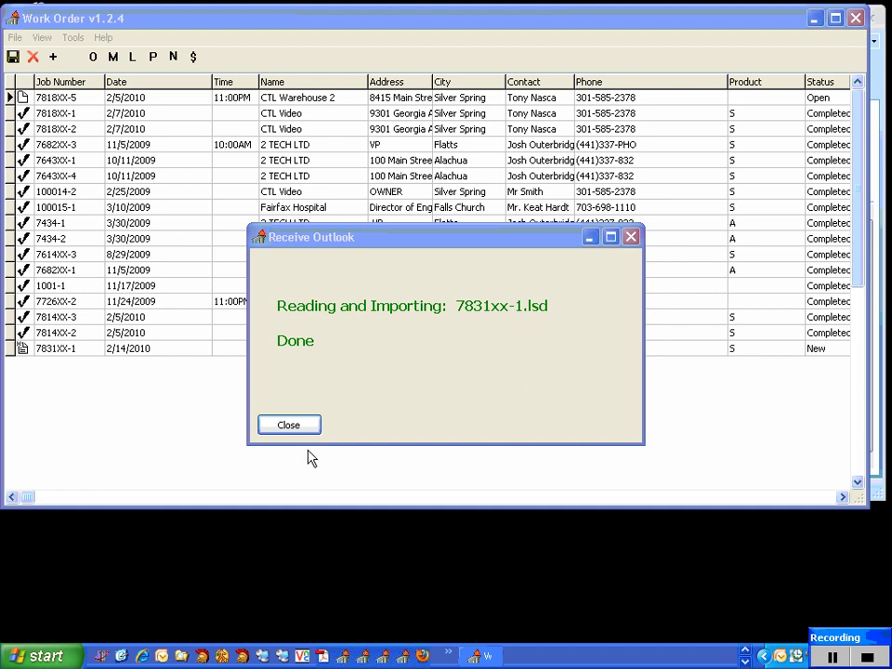
{"action": "left_click", "coordinate": [284, 429]}
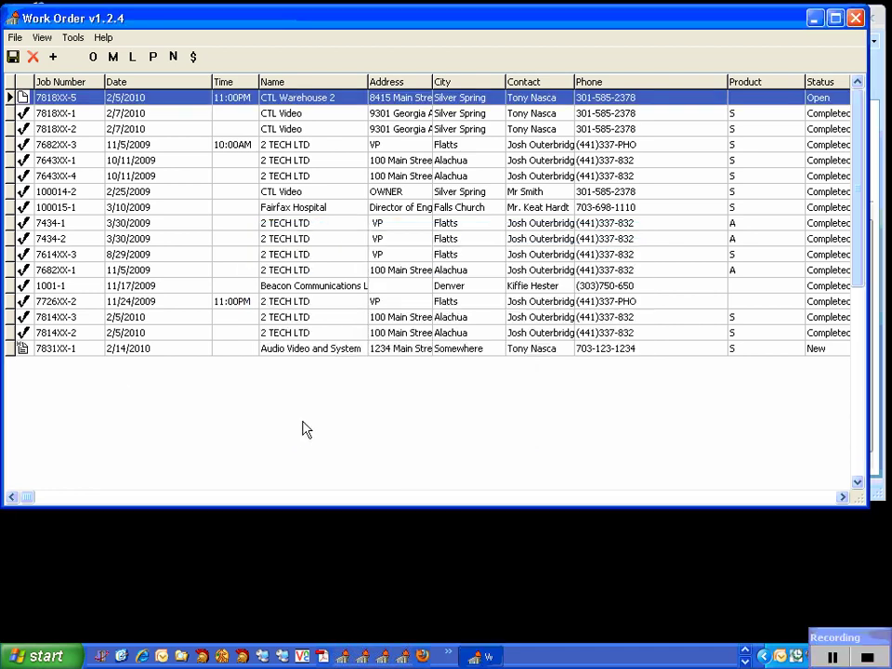
{"action": "left_click", "coordinate": [69, 350]}
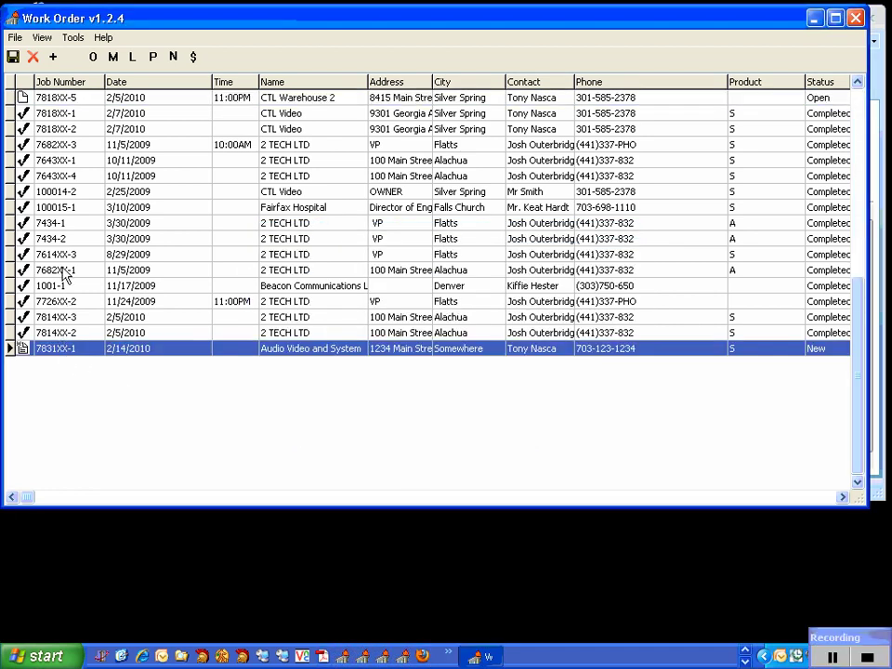
{"action": "left_click", "coordinate": [26, 256]}
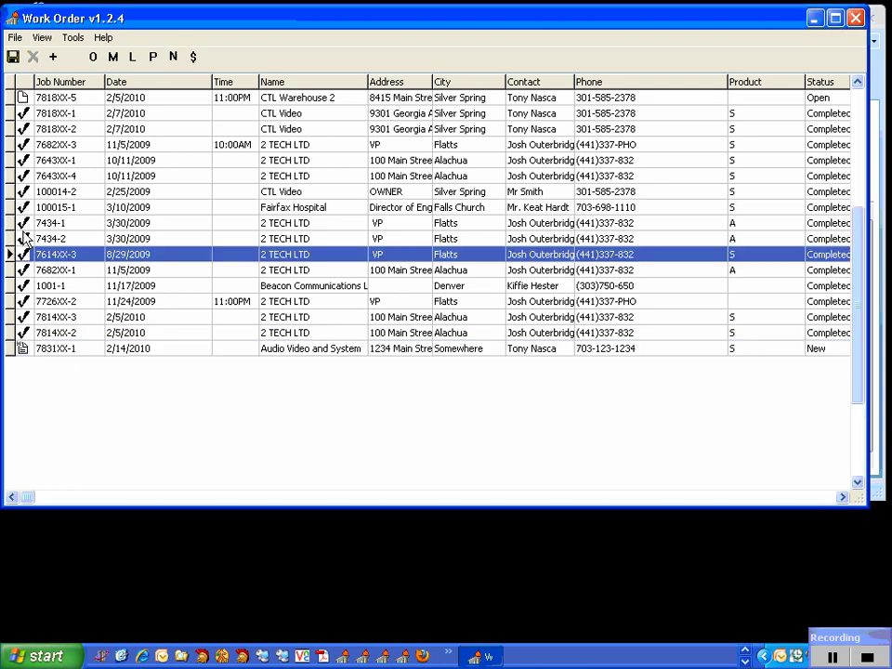
{"action": "left_click", "coordinate": [24, 100]}
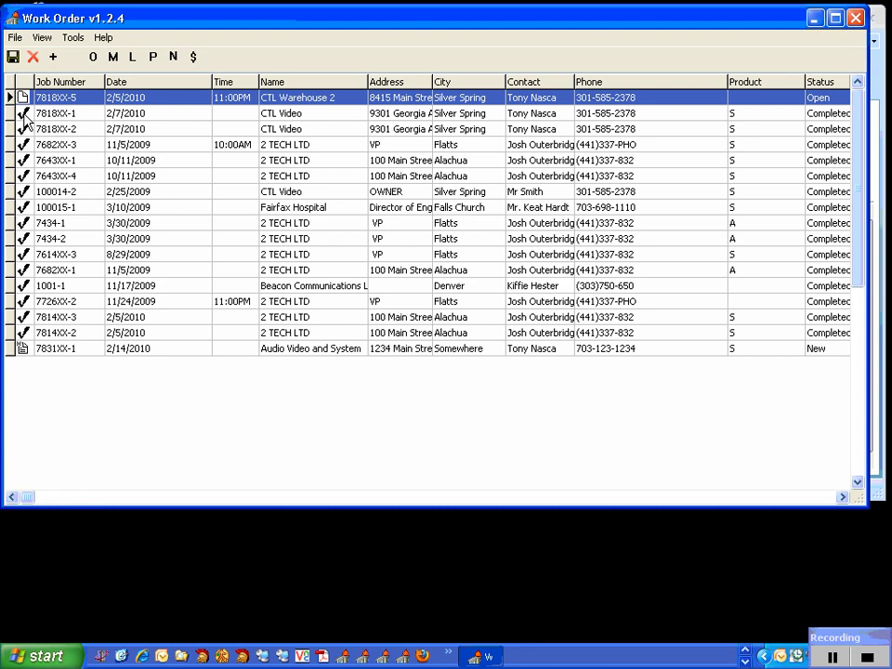
{"action": "left_click", "coordinate": [36, 349]}
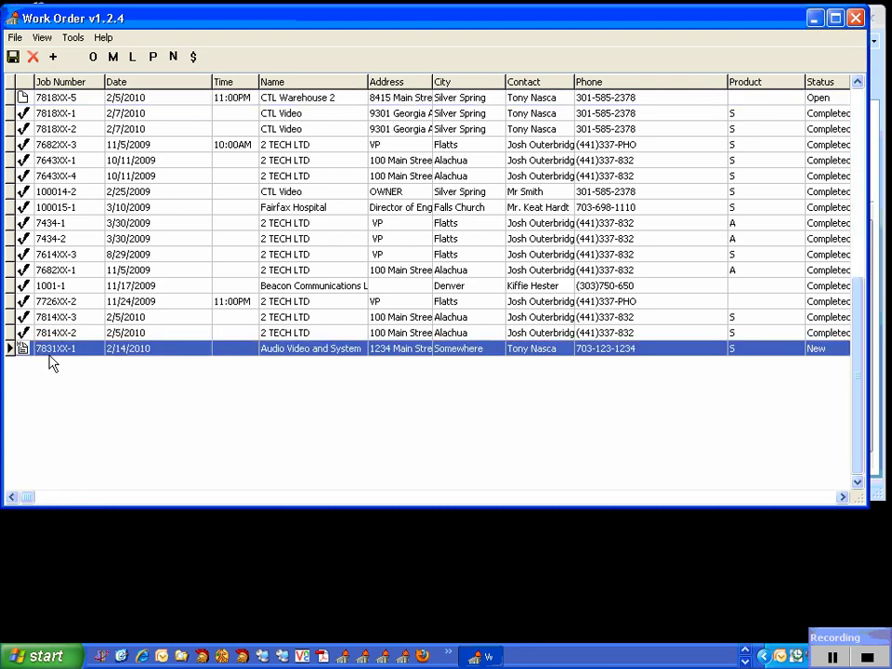
Open job 7831XX-1, review its Job Task notes, and bring up its material items.
{"action": "double_click", "coordinate": [160, 350]}
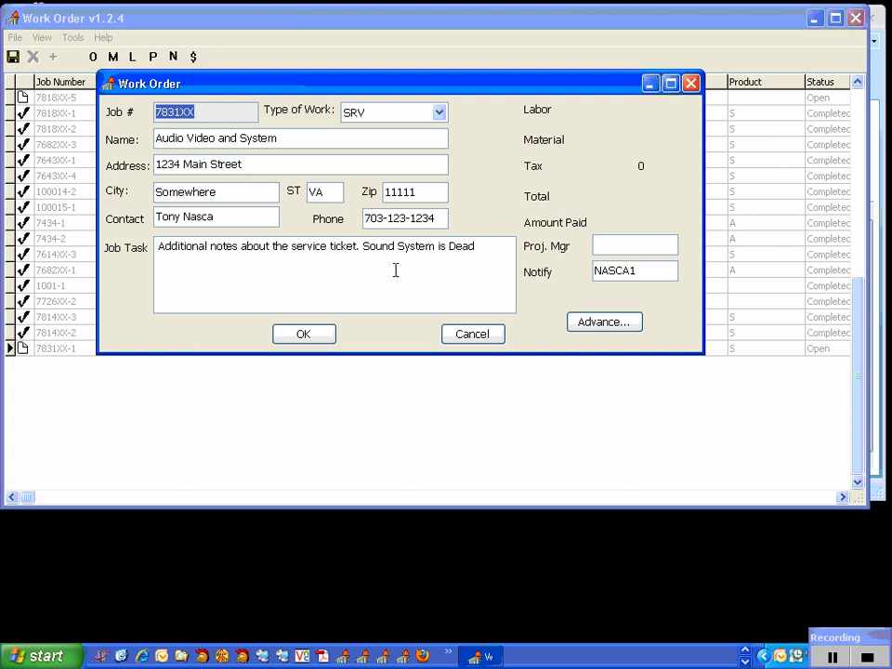
{"action": "left_click_drag", "start_coordinate": [474, 248], "coordinate": [149, 240]}
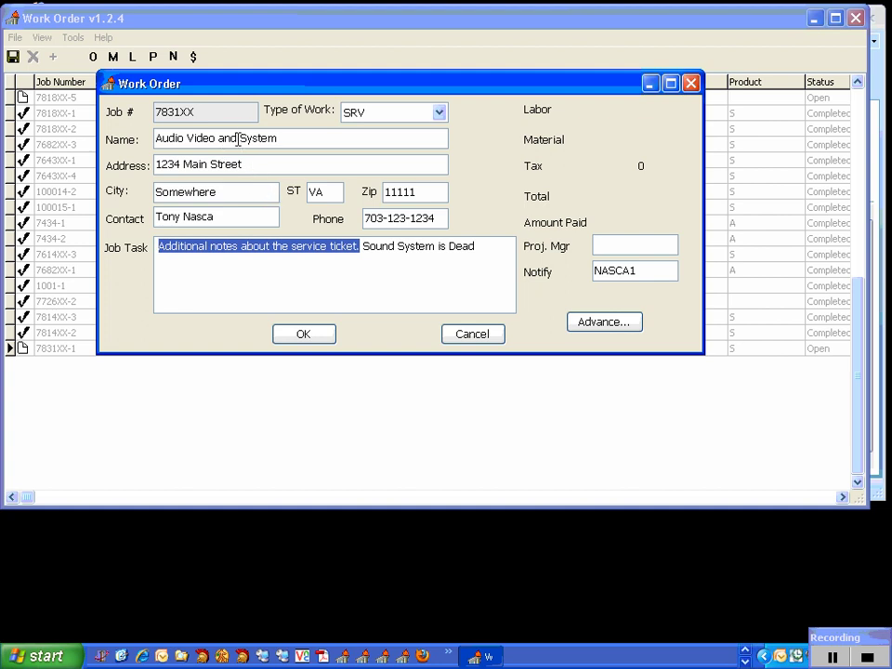
{"action": "left_click", "coordinate": [113, 58]}
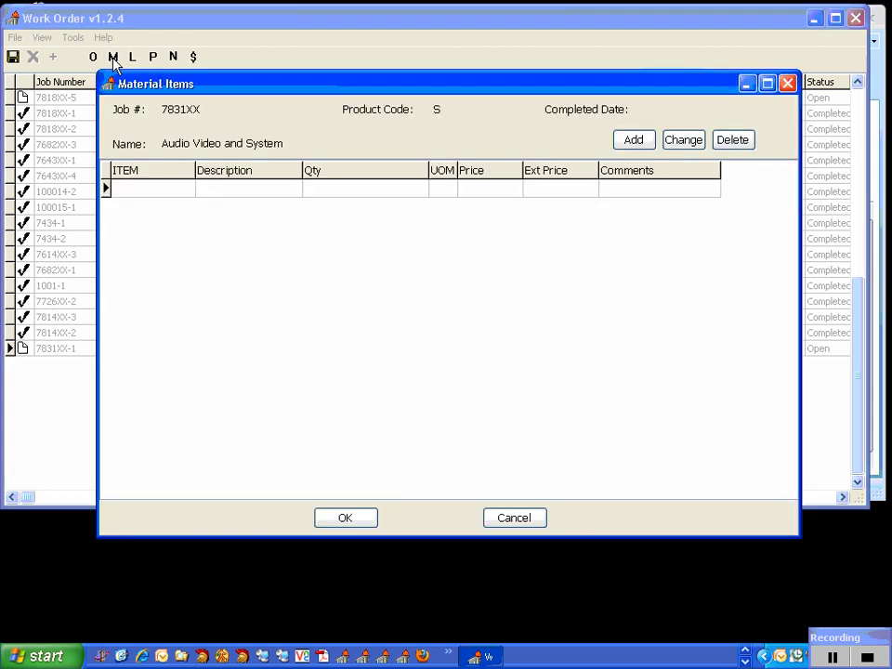
Add one JBL-4206 Studio Monitor at 159.6 with note 'Notes about the repair.' to the materials.
{"action": "left_click", "coordinate": [635, 140]}
{"action": "left_click", "coordinate": [271, 176]}
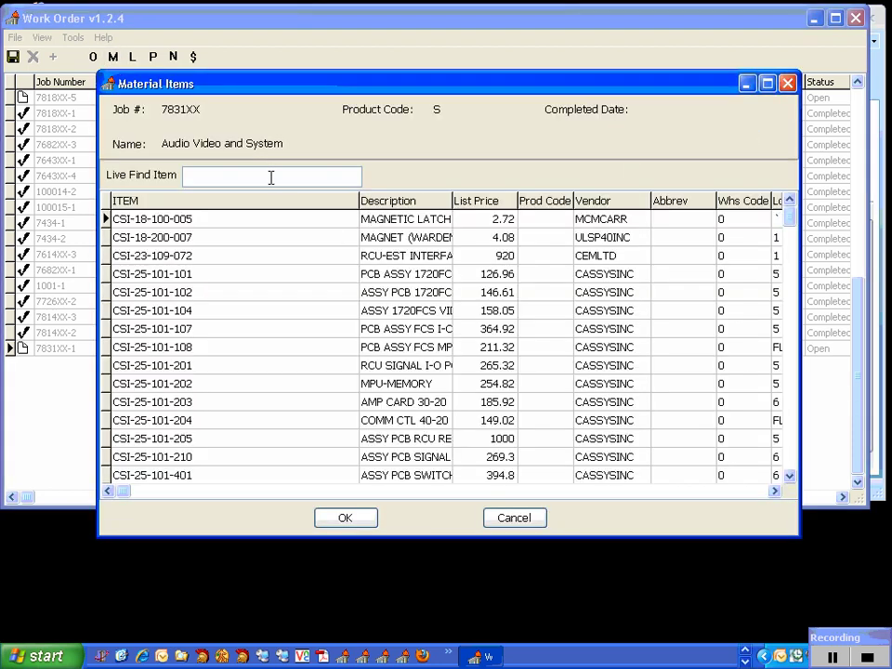
{"action": "type", "text": "JBL"}
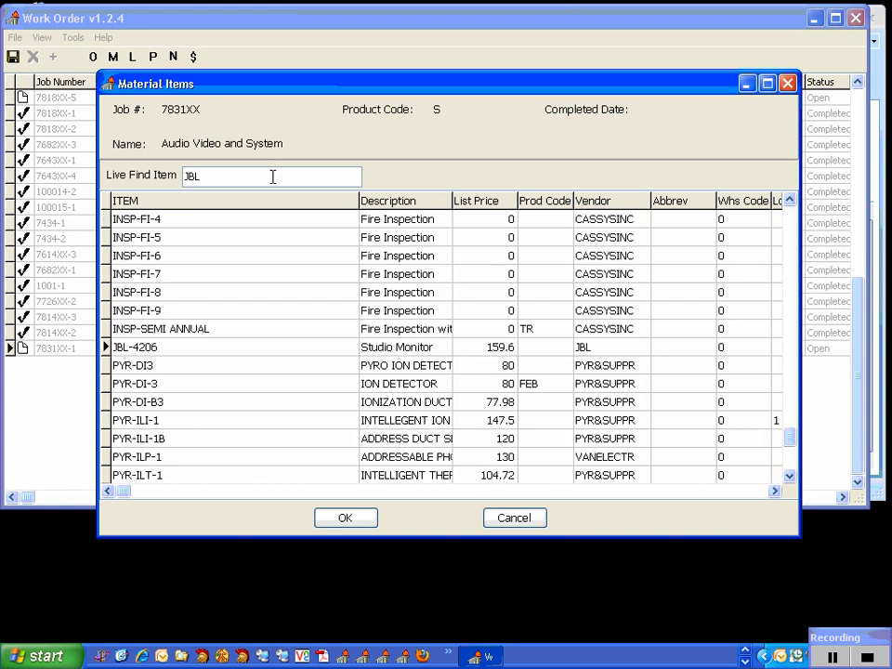
{"action": "double_click", "coordinate": [271, 351]}
{"action": "key", "text": "BackSpace"}
{"action": "type", "text": "1"}
{"action": "left_click", "coordinate": [269, 379]}
{"action": "type", "text": "Noe about the r"}
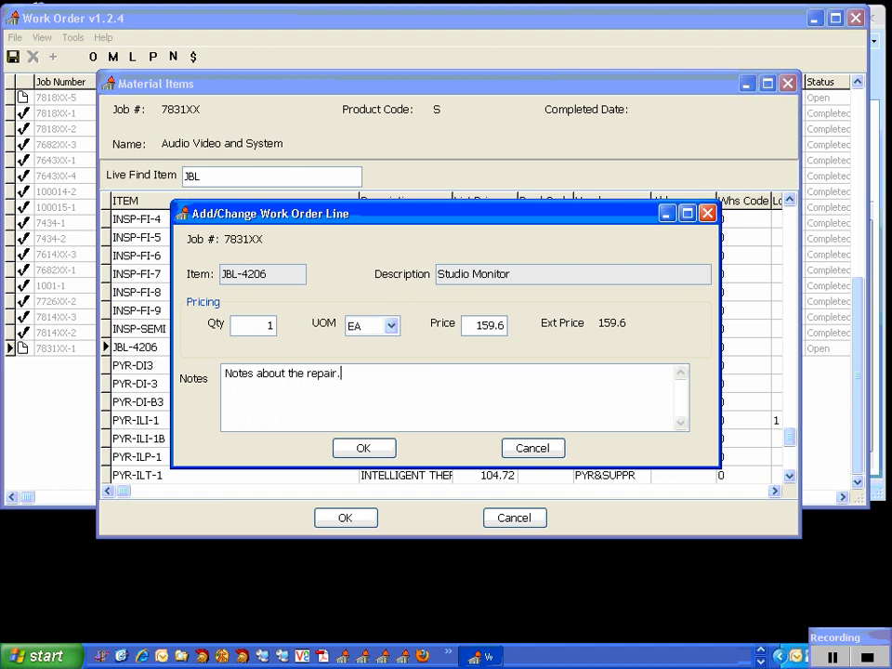
{"action": "type", "text": "epair."}
{"action": "left_click", "coordinate": [369, 450]}
{"action": "left_click", "coordinate": [370, 517]}
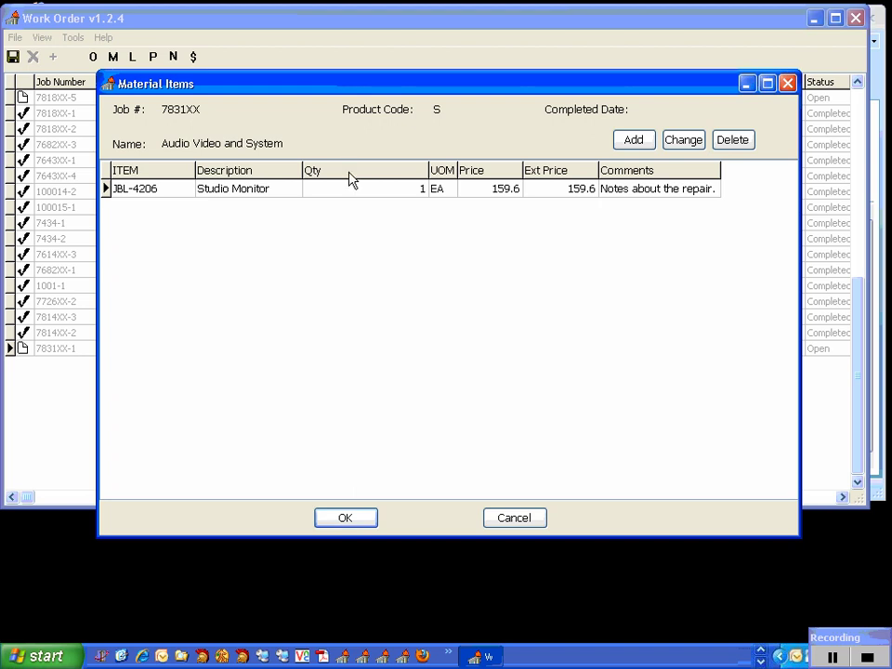
{"action": "left_click", "coordinate": [347, 517]}
{"action": "left_click", "coordinate": [133, 60]}
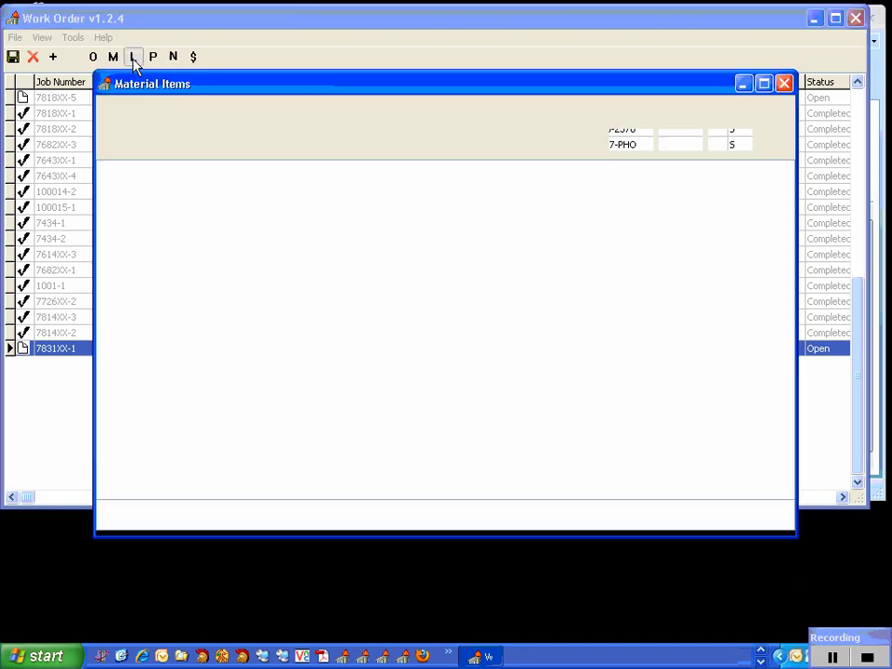
Add labor line LBR-TECH, qty 2.5 at 90 (225), noted 'Installed and tested new parts.'.
{"action": "left_click", "coordinate": [632, 141]}
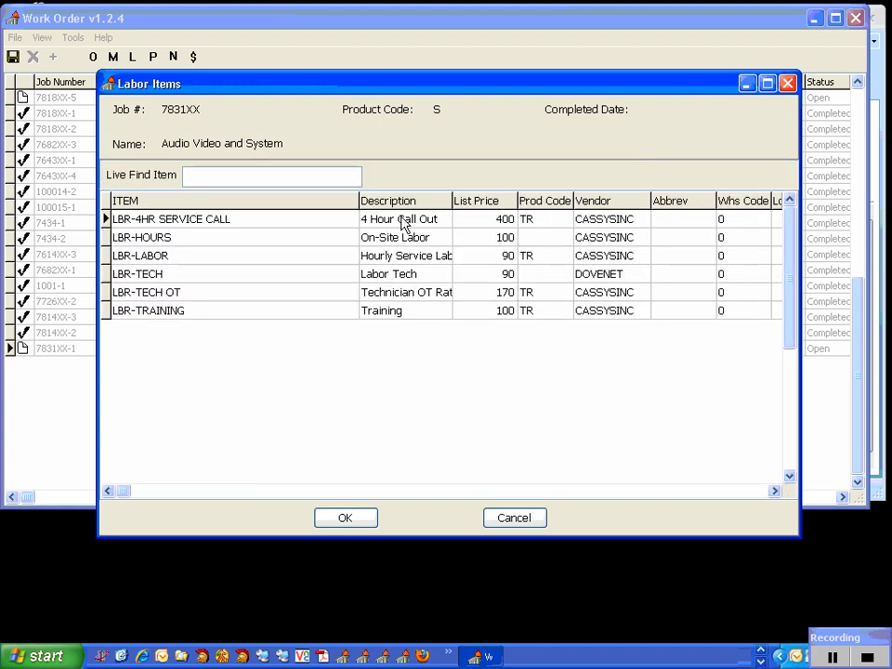
{"action": "double_click", "coordinate": [177, 276]}
{"action": "double_click", "coordinate": [247, 328]}
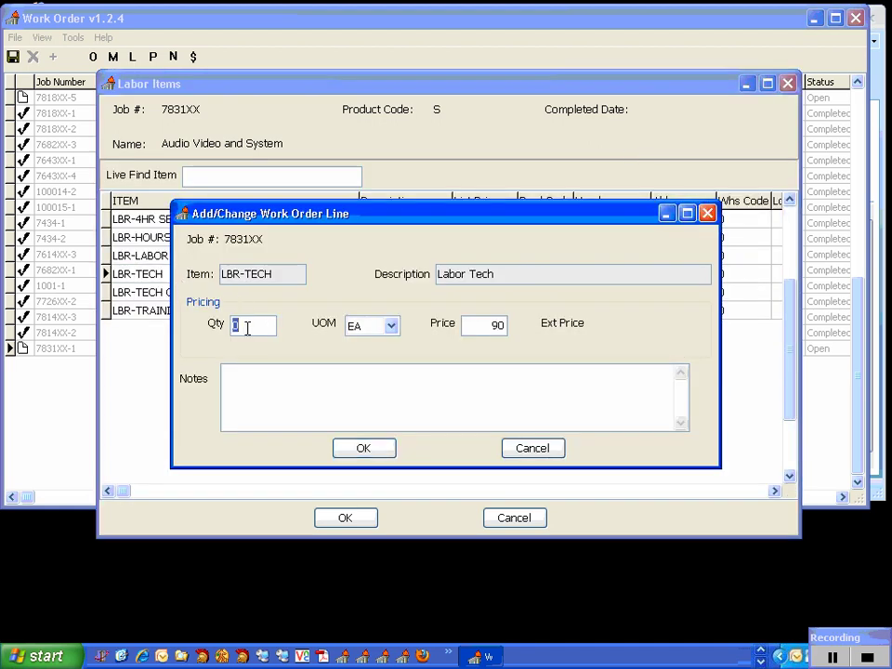
{"action": "type", "text": "2.5"}
{"action": "left_click", "coordinate": [249, 386]}
{"action": "type", "text": "Installed and tested new parts."}
{"action": "left_click", "coordinate": [350, 451]}
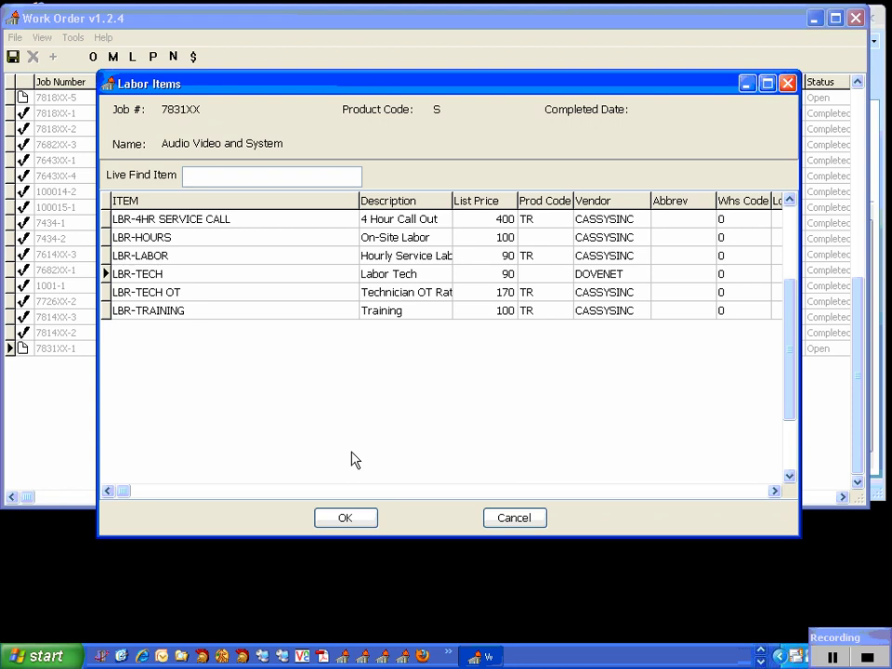
{"action": "left_click", "coordinate": [368, 520]}
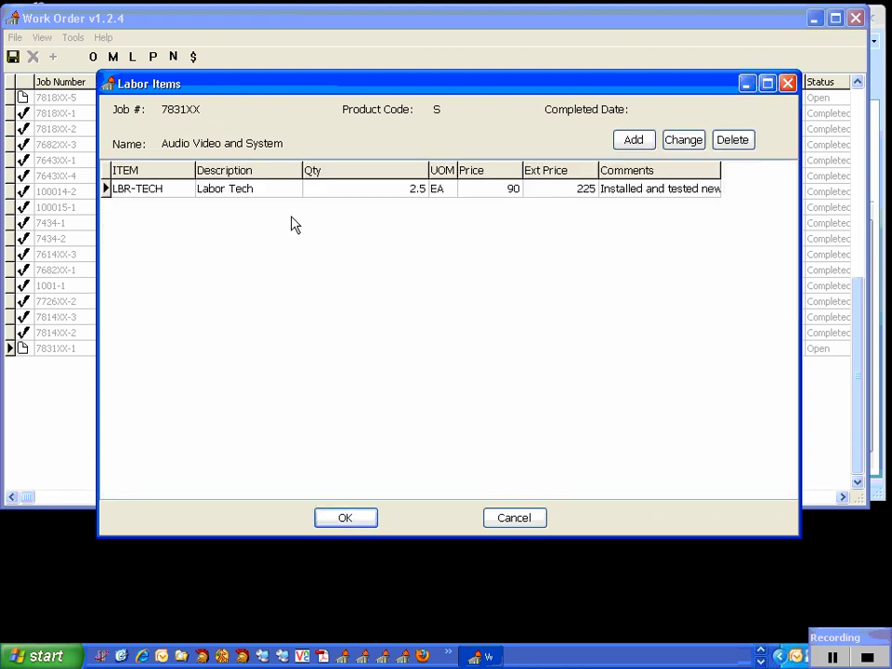
{"action": "left_click", "coordinate": [334, 523]}
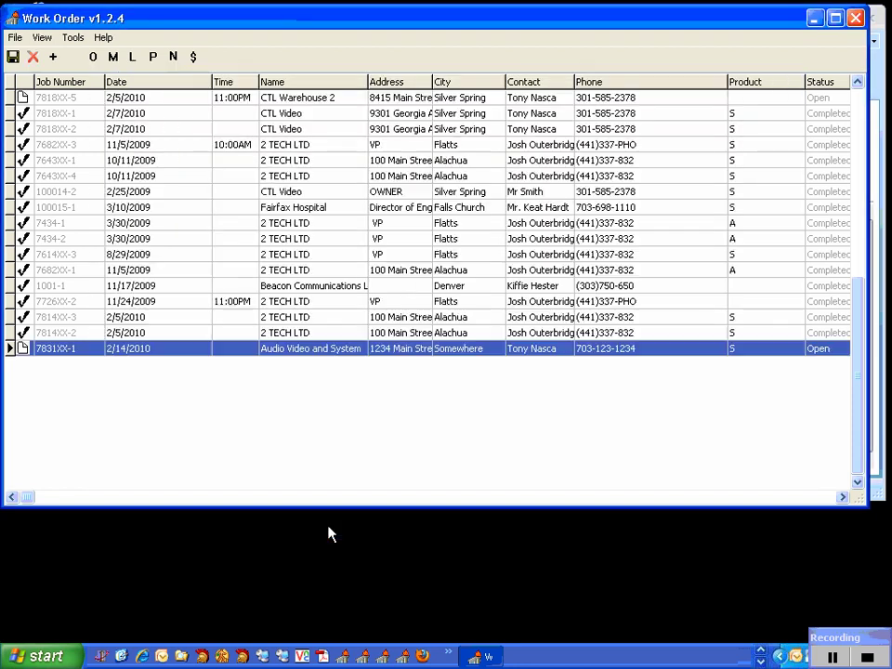
Add a Speaker Wire purchase-order item with quantity 100, price 0.2 and cost 0.1.
{"action": "left_click", "coordinate": [155, 59]}
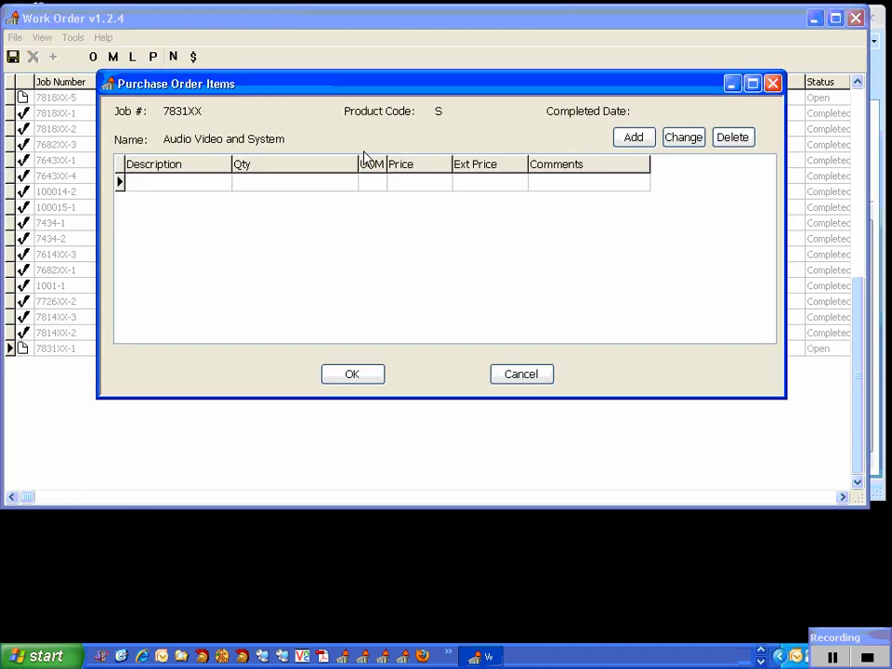
{"action": "left_click", "coordinate": [630, 138]}
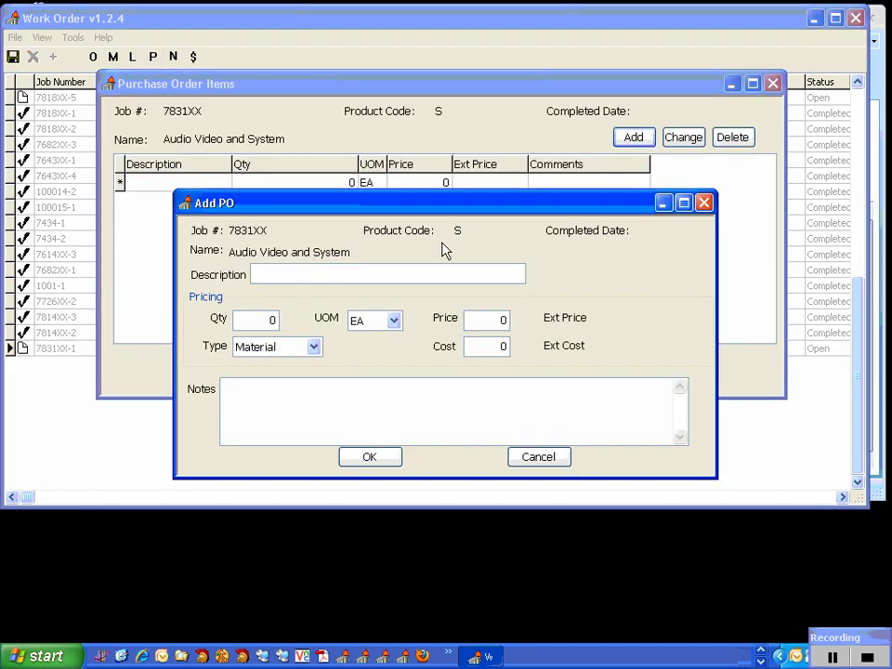
{"action": "type", "text": "Speaker Wire"}
{"action": "left_click", "coordinate": [261, 318]}
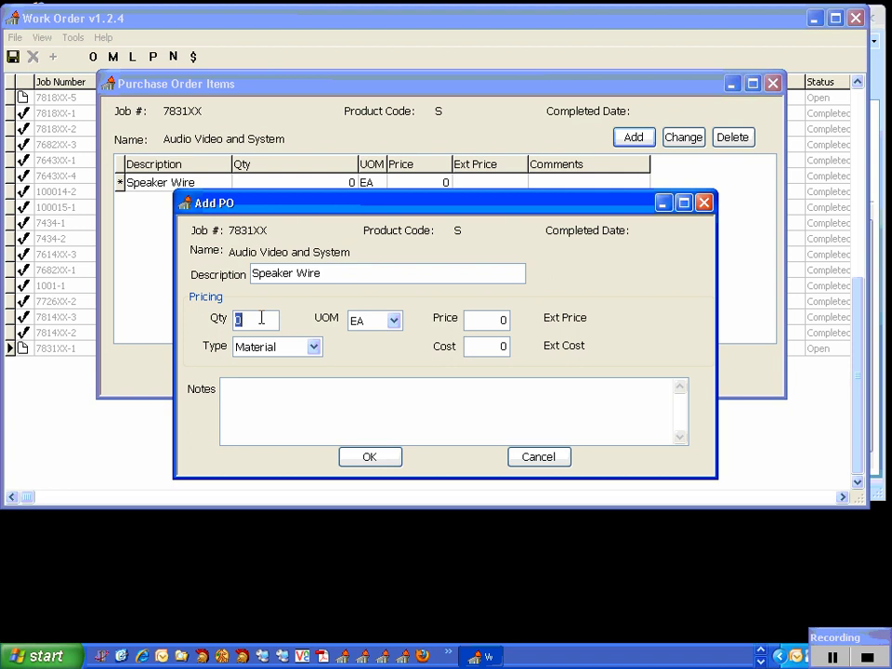
{"action": "type", "text": "100"}
{"action": "left_click", "coordinate": [477, 318]}
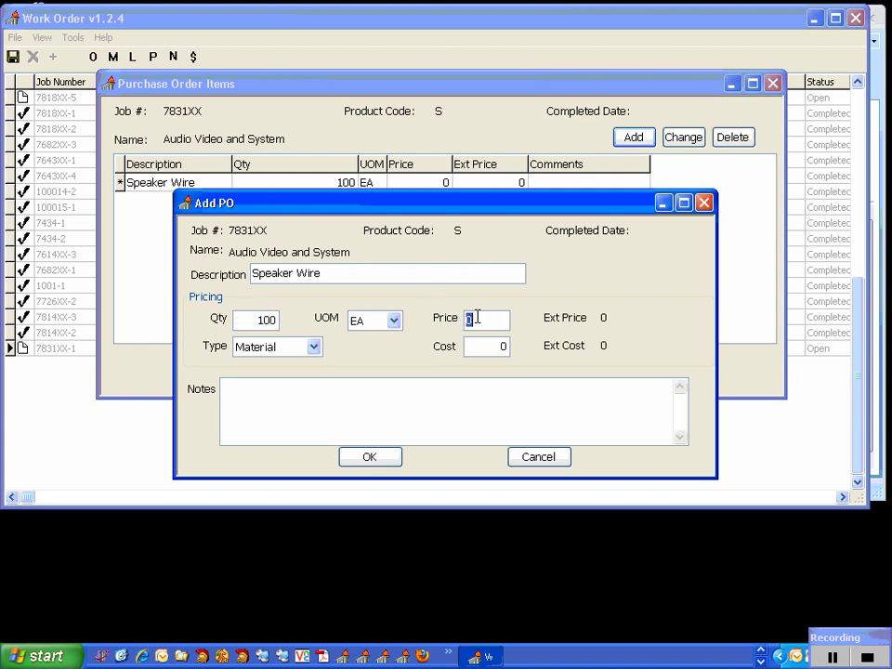
{"action": "type", "text": ".2"}
{"action": "left_click", "coordinate": [485, 346]}
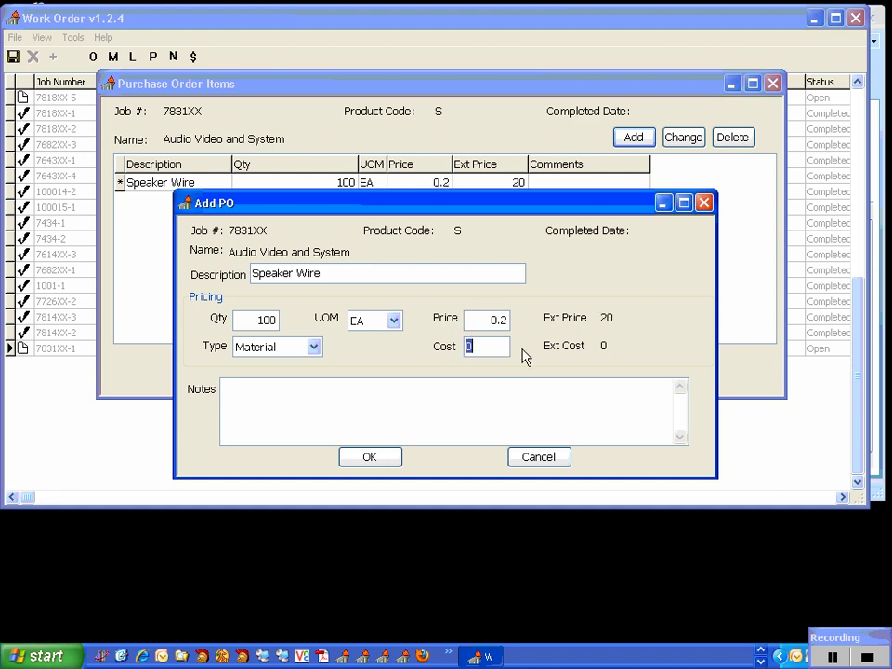
{"action": "type", "text": ".1"}
Note the item 'Speaker wire to fix sound system.', confirm it and close the item list.
{"action": "left_click", "coordinate": [538, 400]}
{"action": "type", "text": "Speaker wor"}
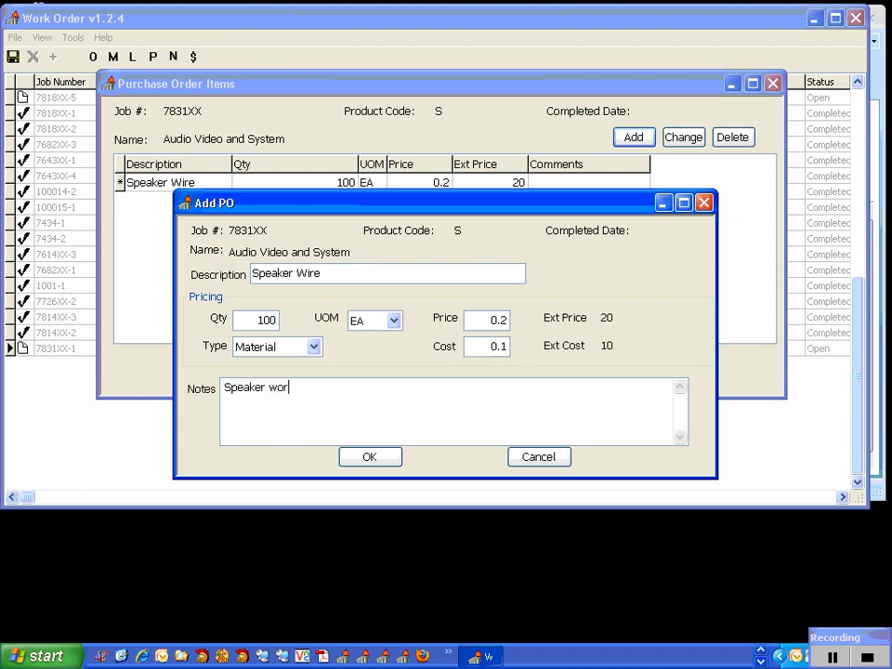
{"action": "key", "text": "BackSpace"}
{"action": "key", "text": "BackSpace"}
{"action": "type", "text": "ire to se"}
{"action": "key", "text": "BackSpace"}
{"action": "type", "text": "ix sound system."}
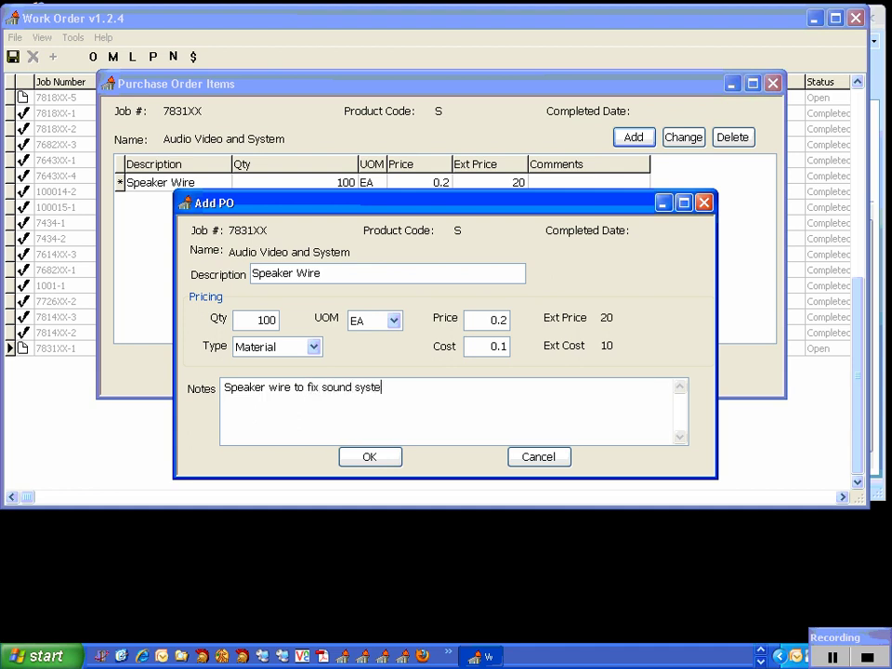
{"action": "left_click", "coordinate": [393, 458]}
{"action": "left_click", "coordinate": [372, 376]}
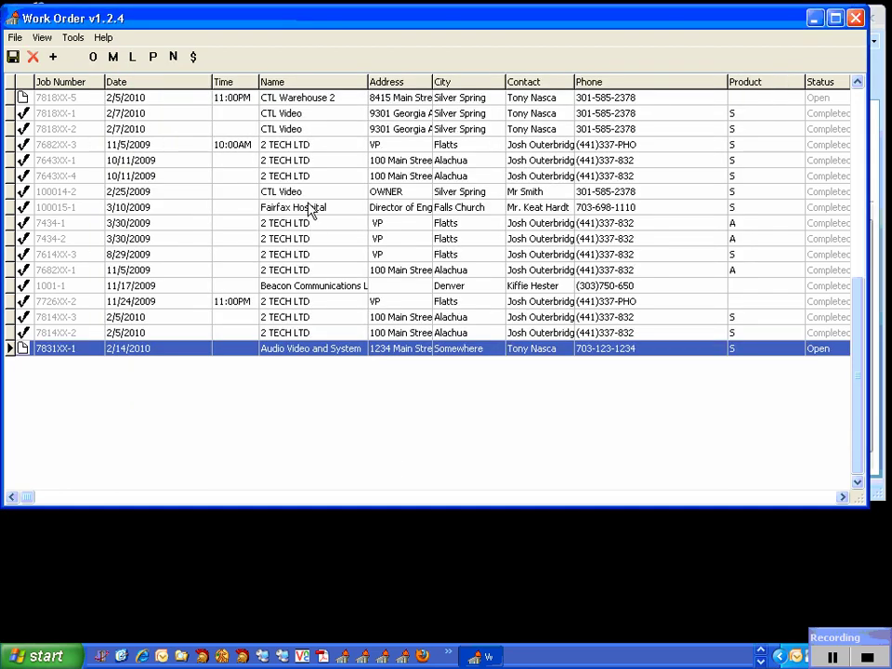
Save the job note 'Test System after repairs and found everything ok.'.
{"action": "left_click", "coordinate": [172, 57]}
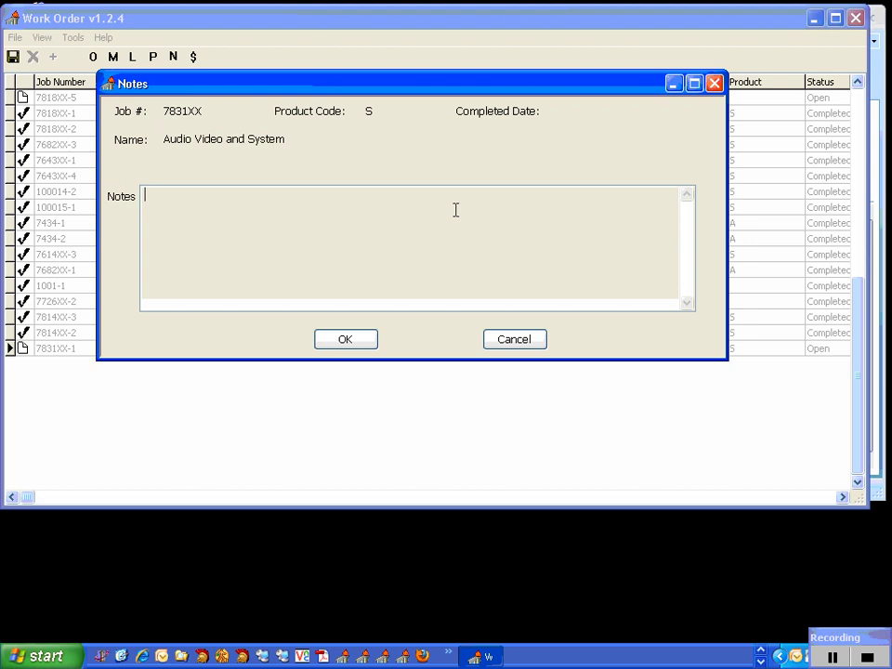
{"action": "type", "text": "Test Syste"}
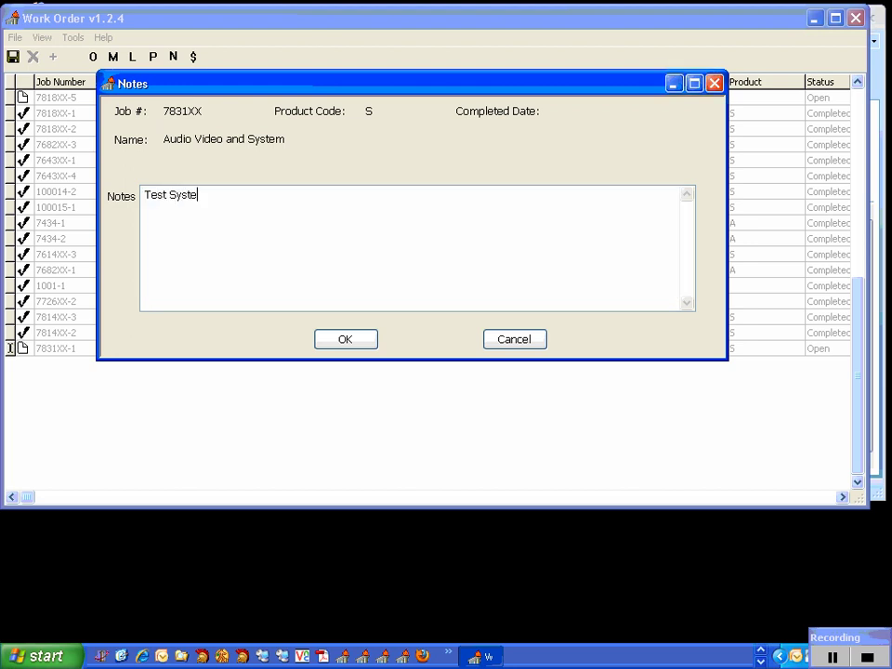
{"action": "type", "text": "m after repairs and found everything ok."}
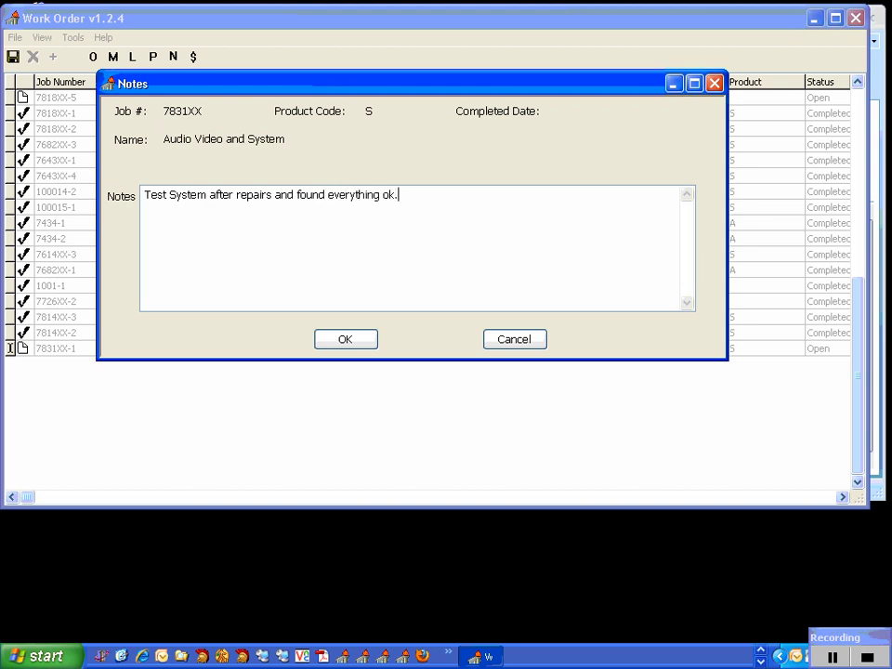
{"action": "left_click", "coordinate": [368, 346]}
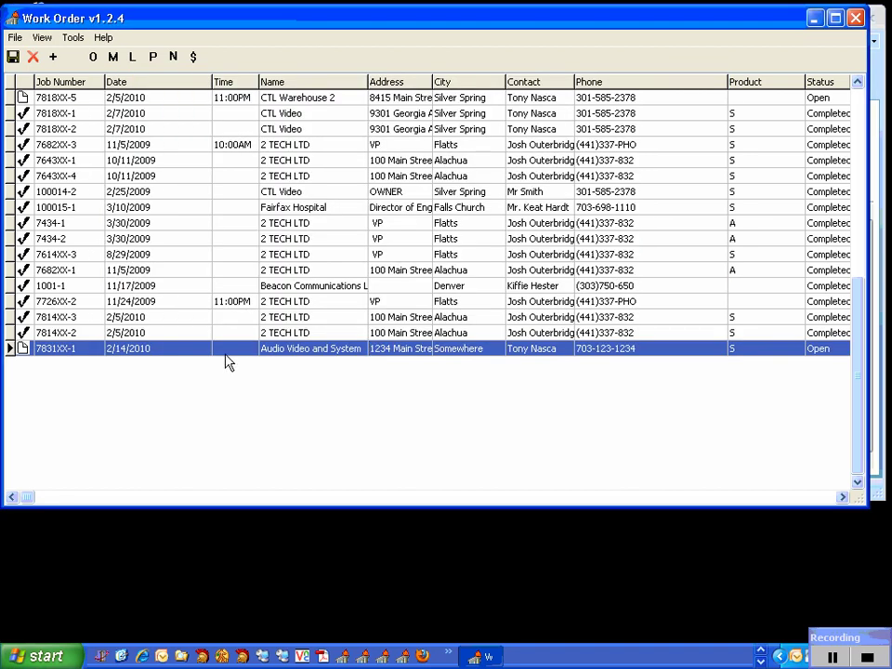
{"action": "left_click", "coordinate": [195, 58]}
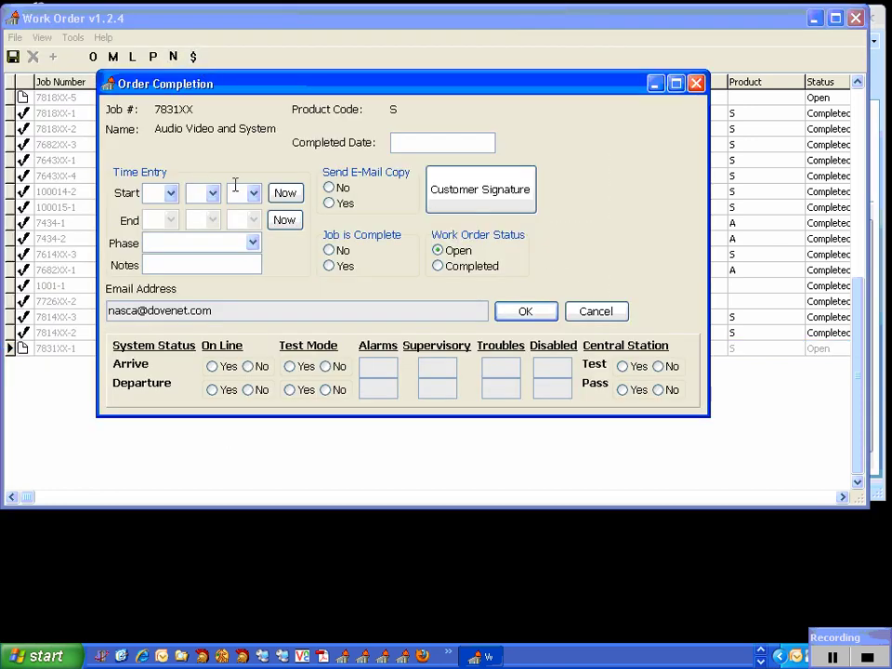
Fill start and end times with the current time, then change the start hour to 5.
{"action": "left_click", "coordinate": [285, 193]}
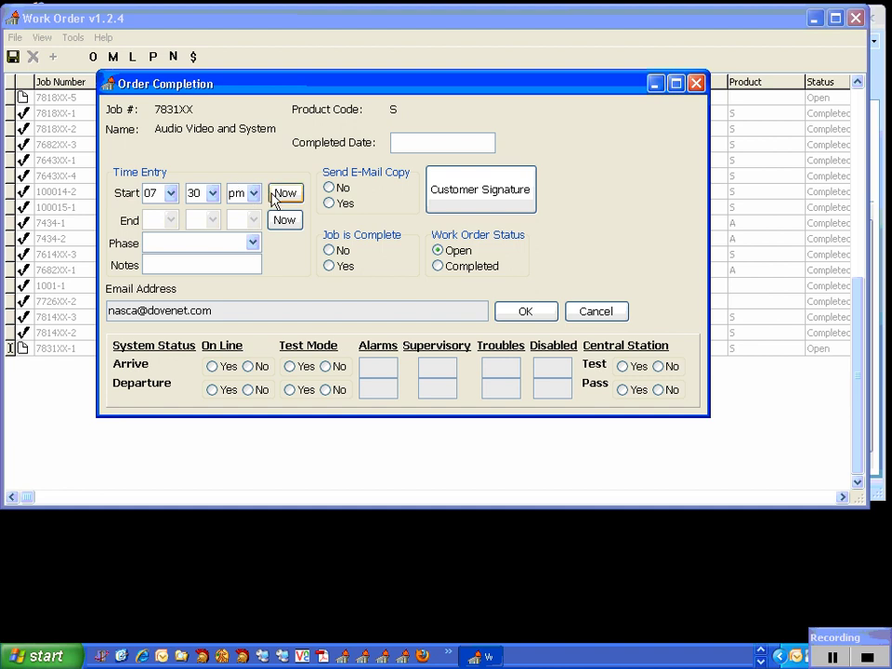
{"action": "left_click", "coordinate": [285, 222]}
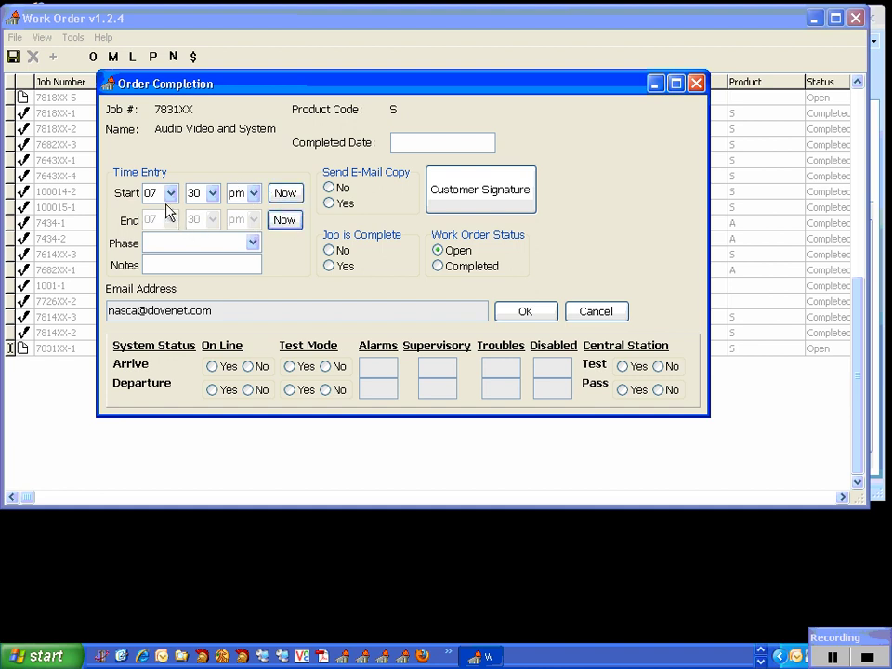
{"action": "left_click", "coordinate": [171, 194]}
{"action": "left_click", "coordinate": [161, 311]}
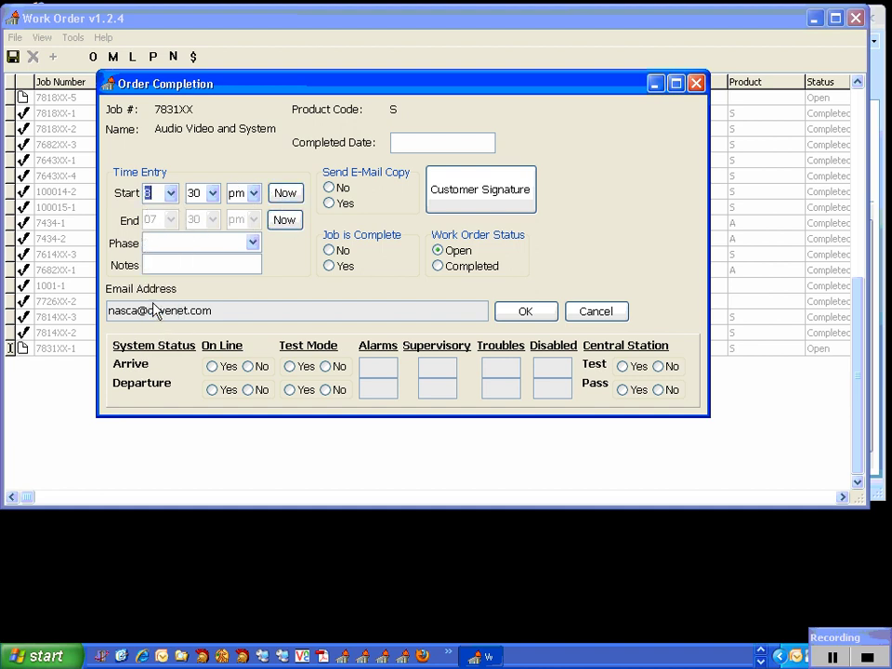
{"action": "left_click", "coordinate": [171, 193]}
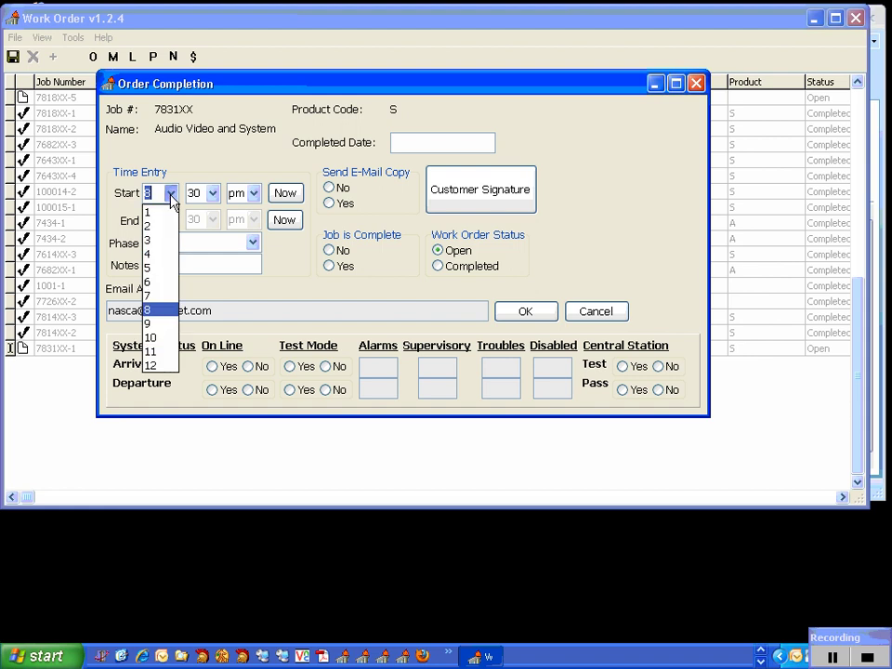
{"action": "left_click", "coordinate": [160, 268]}
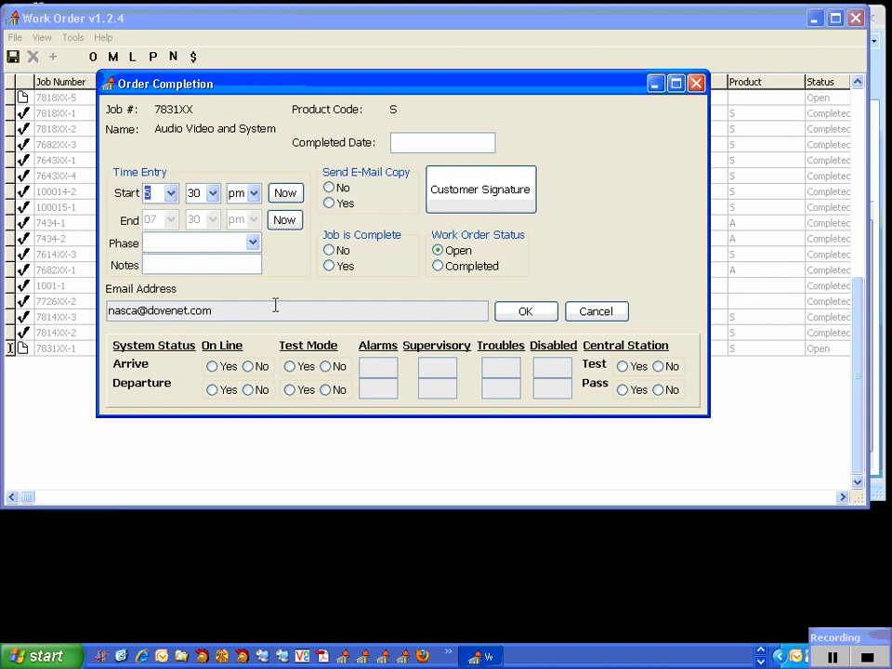
Set e-mail copy Yes, phase Trim, notes 'Notes to Job Cost', and job complete Yes.
{"action": "left_click", "coordinate": [330, 205]}
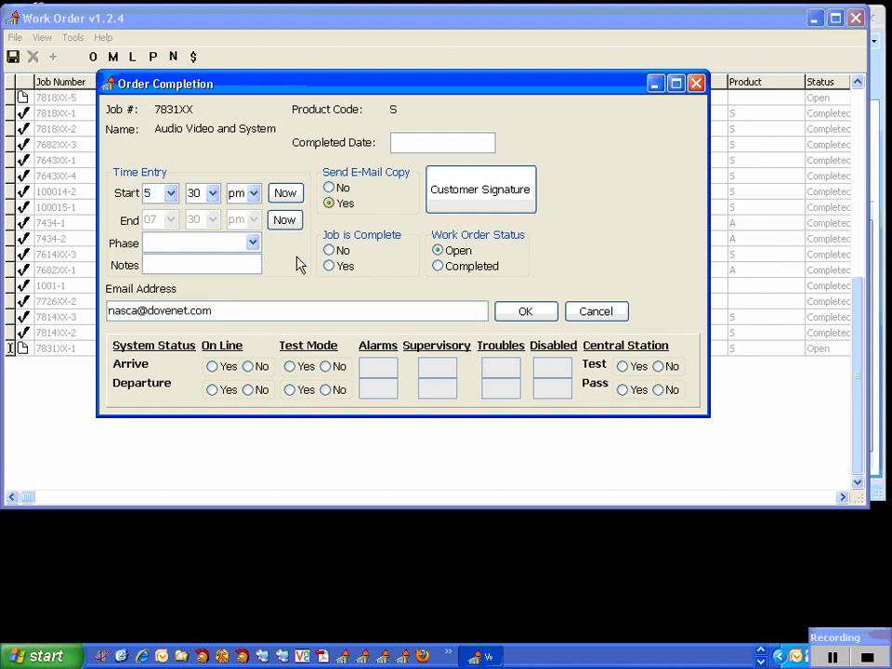
{"action": "left_click_drag", "start_coordinate": [214, 316], "coordinate": [103, 344]}
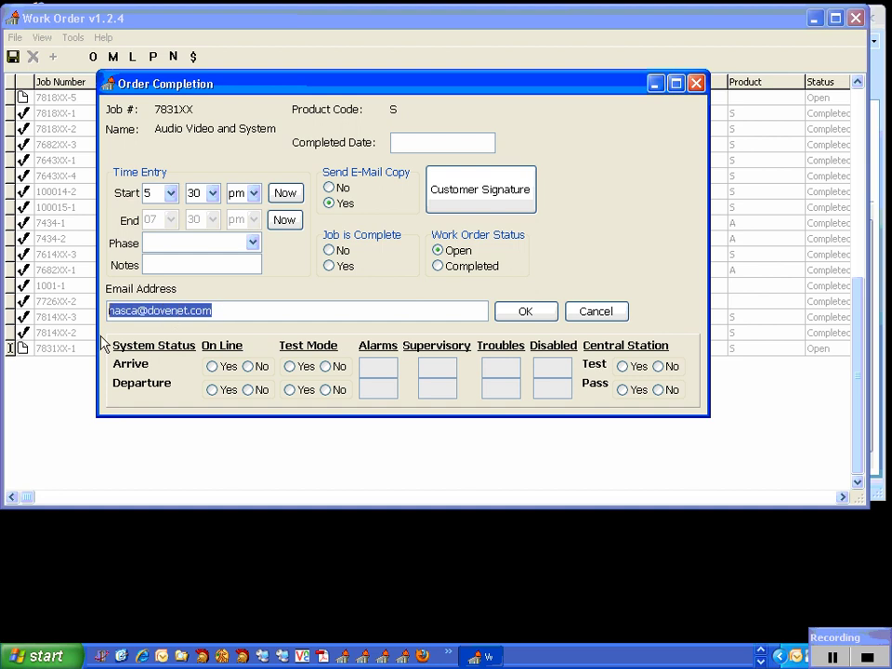
{"action": "left_click", "coordinate": [253, 242]}
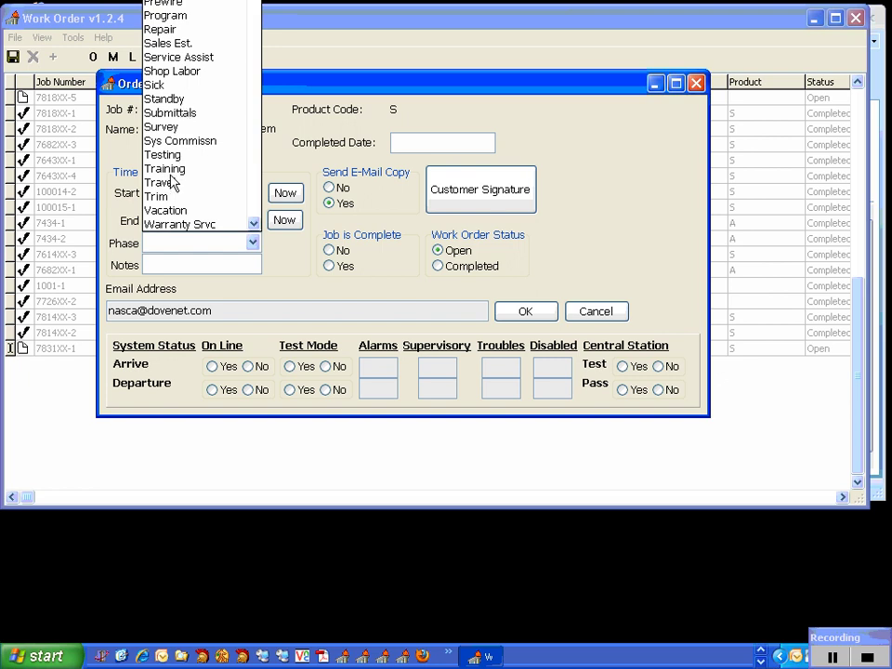
{"action": "left_click", "coordinate": [171, 196]}
{"action": "left_click", "coordinate": [196, 267]}
{"action": "type", "text": "Notes"}
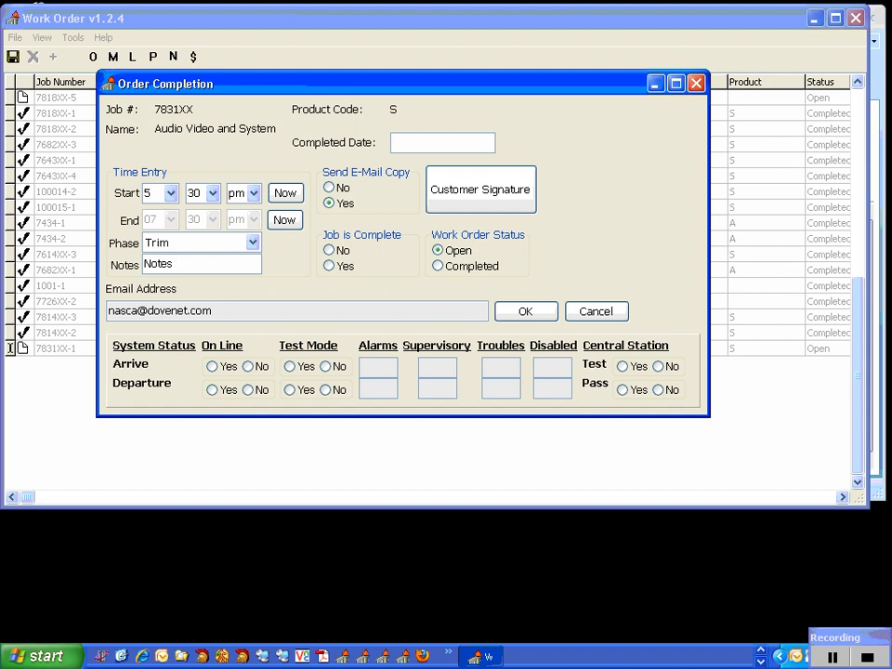
{"action": "type", "text": " to Job Cost"}
{"action": "left_click", "coordinate": [336, 252]}
{"action": "left_click", "coordinate": [462, 202]}
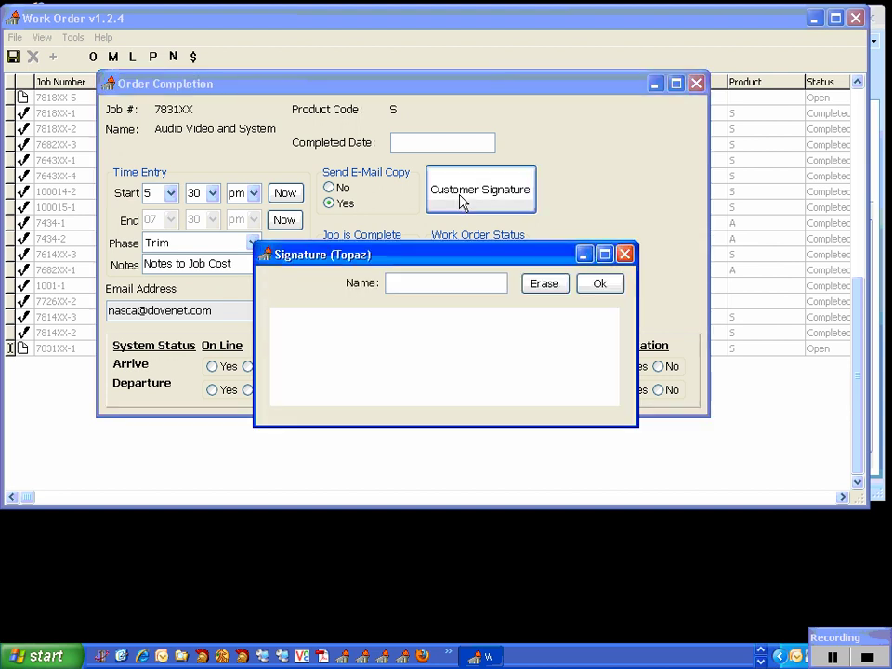
Enter the signer's name, draw the customer's signature on the pad, and accept it.
{"action": "type", "text": "tn"}
{"action": "mouse_move", "coordinate": [348, 344]}
{"action": "left_mouse_down"}
{"action": "mouse_move", "coordinate": [356, 336]}
{"action": "mouse_move", "coordinate": [363, 359]}
{"action": "left_mouse_up"}
{"action": "mouse_move", "coordinate": [390, 333]}
{"action": "left_mouse_down"}
{"action": "mouse_move", "coordinate": [377, 360]}
{"action": "mouse_move", "coordinate": [453, 345]}
{"action": "mouse_move", "coordinate": [497, 355]}
{"action": "mouse_move", "coordinate": [563, 344]}
{"action": "left_mouse_up"}
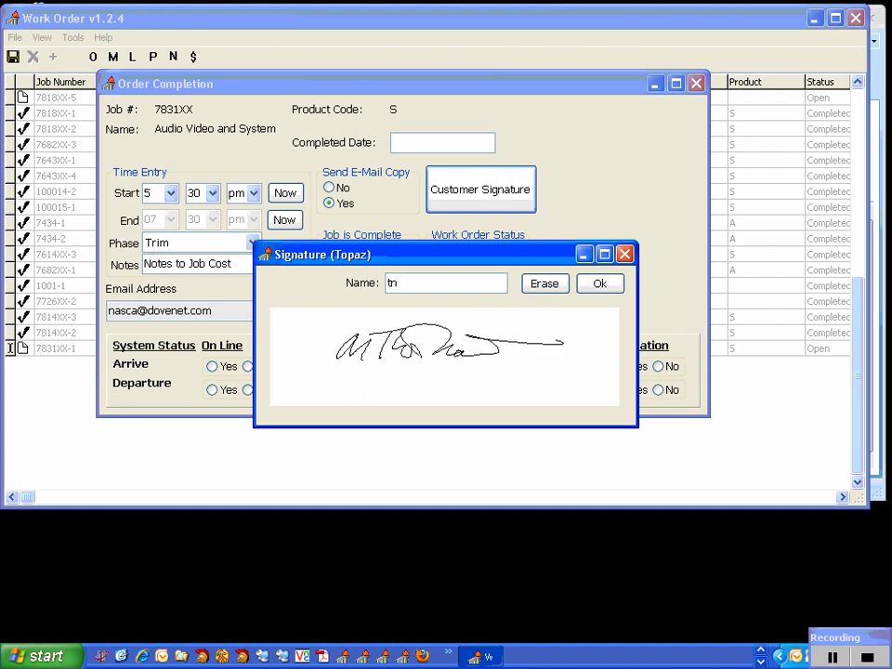
{"action": "left_click", "coordinate": [589, 287]}
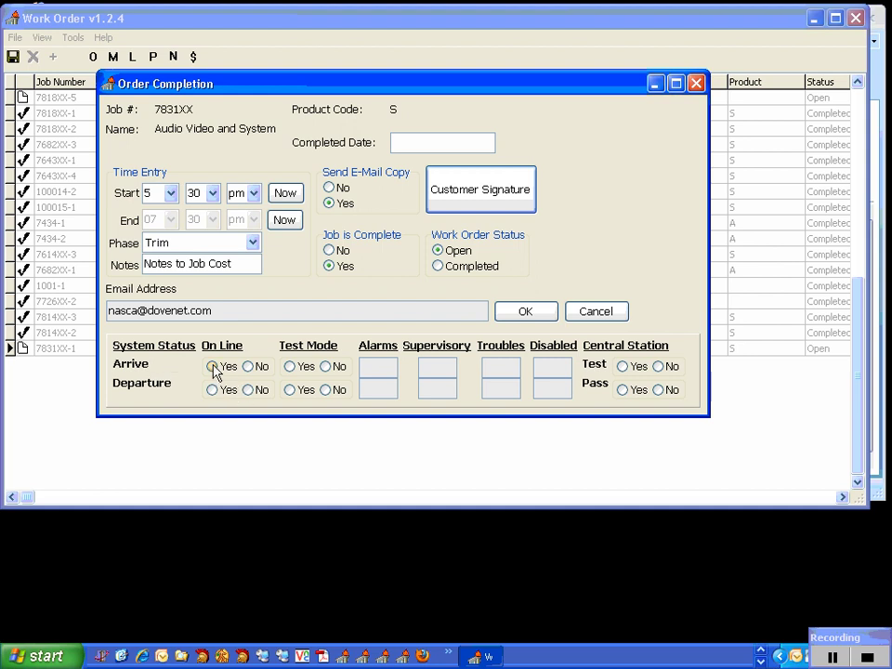
Set on-line status arrival No, departure Yes, and test mode No for both.
{"action": "left_click", "coordinate": [250, 367]}
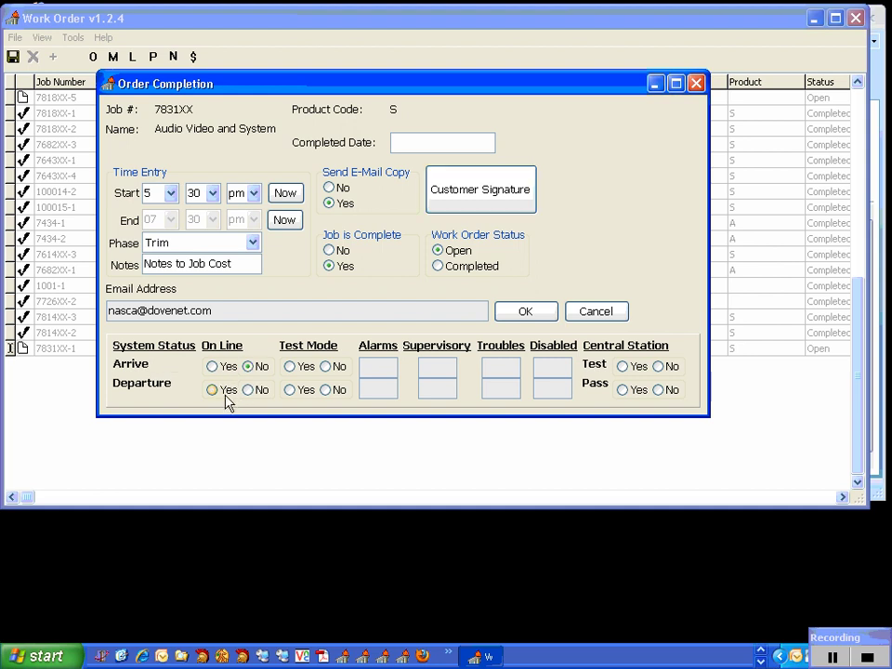
{"action": "left_click", "coordinate": [213, 391]}
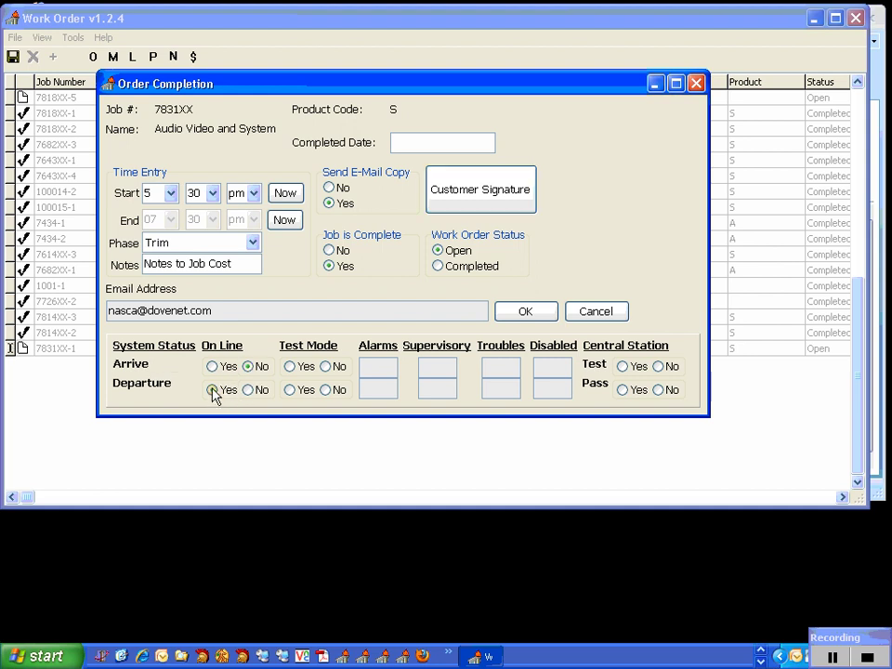
{"action": "left_click", "coordinate": [326, 367]}
{"action": "left_click", "coordinate": [326, 390]}
Enter arrival counts: alarms 1, supervisory 2, troubles 3, disabled 1.
{"action": "left_click", "coordinate": [378, 366]}
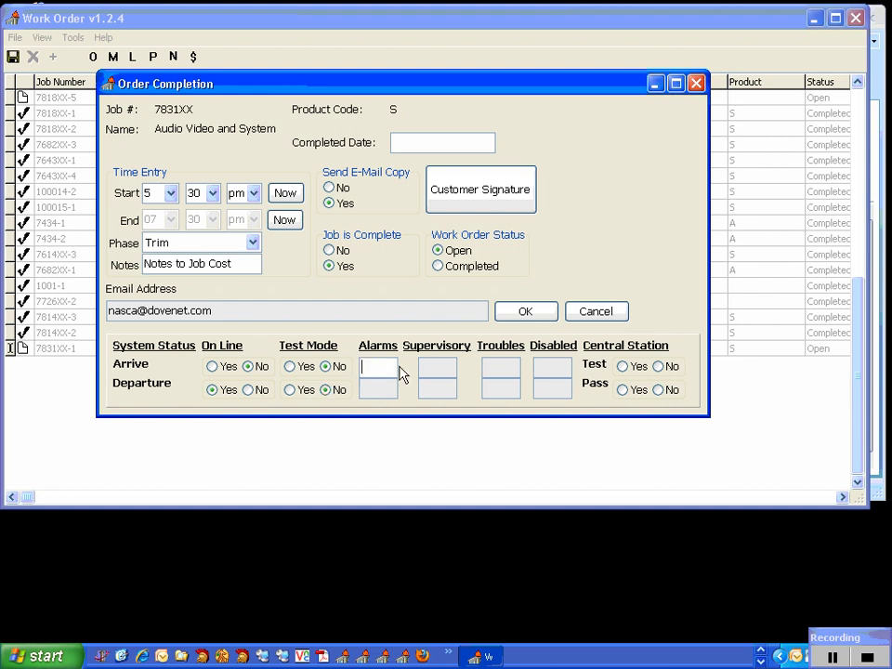
{"action": "type", "text": "1"}
{"action": "left_click", "coordinate": [438, 365]}
{"action": "type", "text": "2"}
{"action": "left_click", "coordinate": [497, 368]}
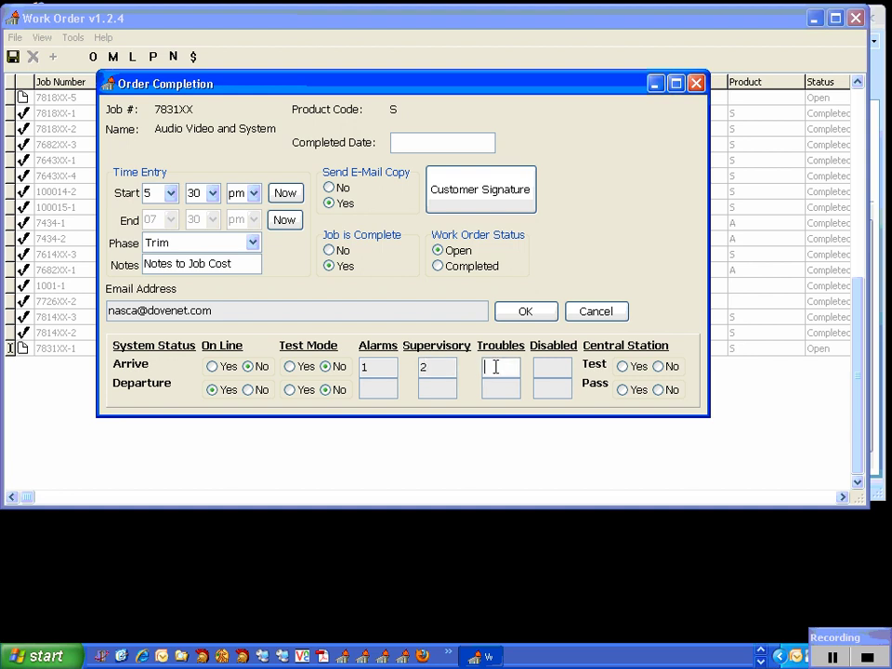
{"action": "type", "text": "3"}
{"action": "left_click", "coordinate": [551, 365]}
{"action": "type", "text": "1"}
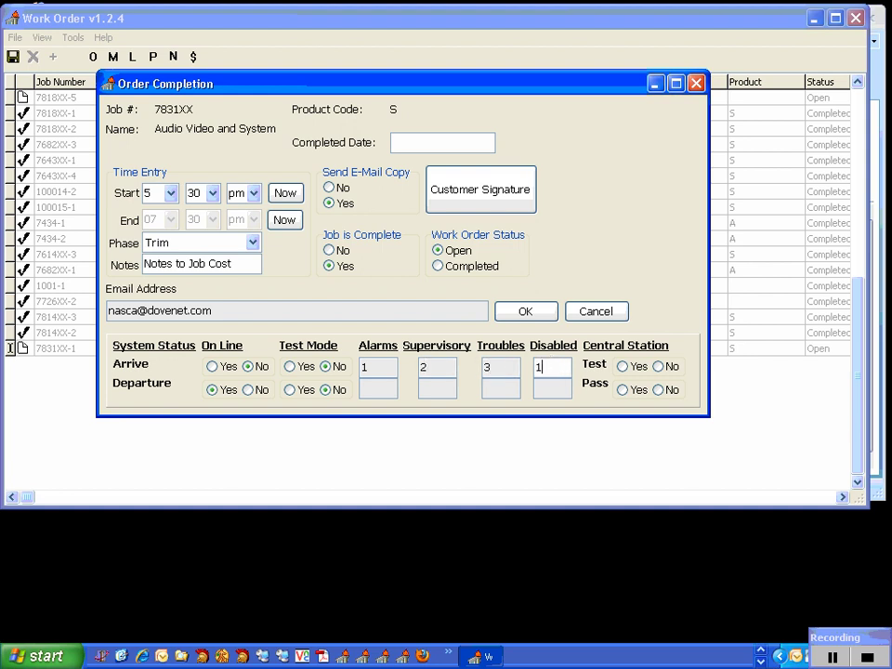
Enter 0 for all departure counts: alarms, supervisory, troubles and disabled.
{"action": "left_click", "coordinate": [378, 386]}
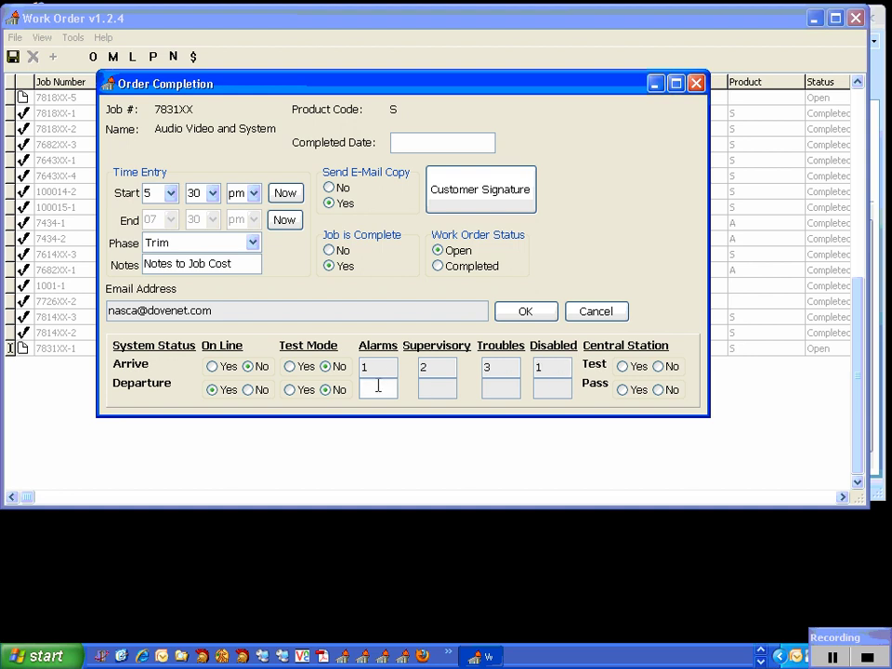
{"action": "type", "text": "0"}
{"action": "left_click", "coordinate": [437, 389]}
{"action": "type", "text": "0"}
{"action": "left_click", "coordinate": [486, 386]}
{"action": "type", "text": "0"}
{"action": "left_click", "coordinate": [544, 382]}
{"action": "type", "text": "0"}
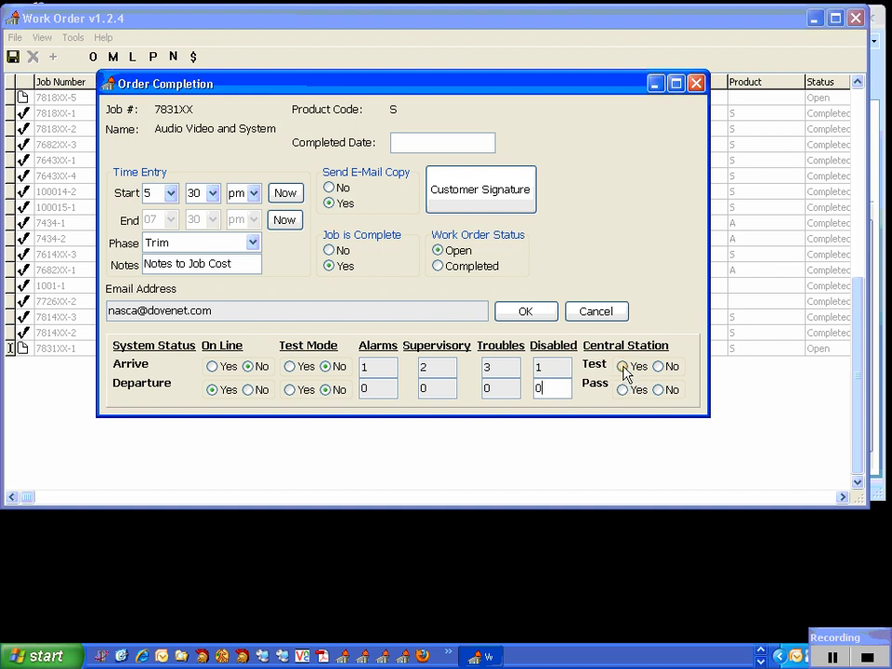
Mark central station Test and Pass as Yes and save the completion form.
{"action": "left_click", "coordinate": [622, 367]}
{"action": "left_click", "coordinate": [622, 389]}
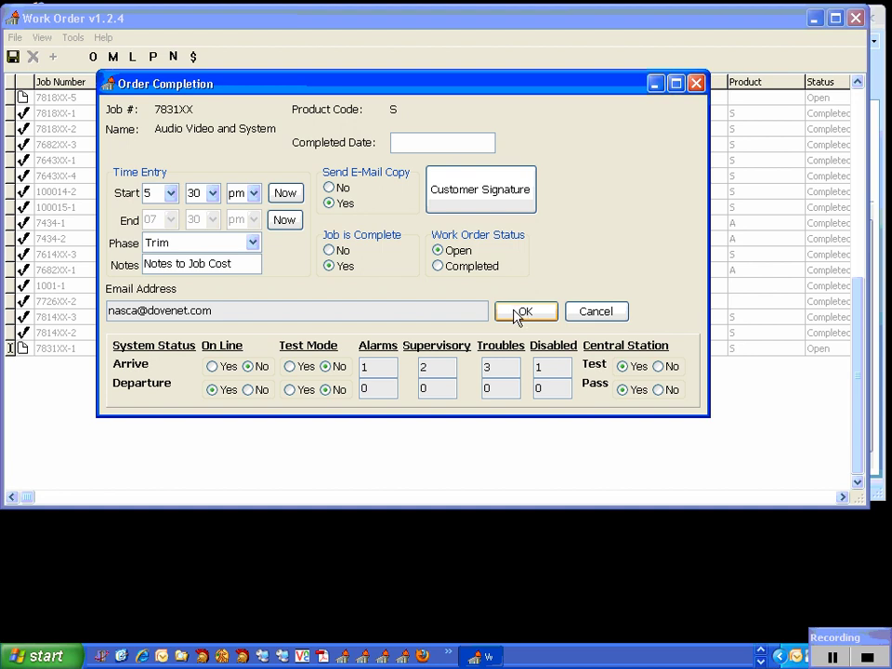
{"action": "left_click", "coordinate": [518, 314]}
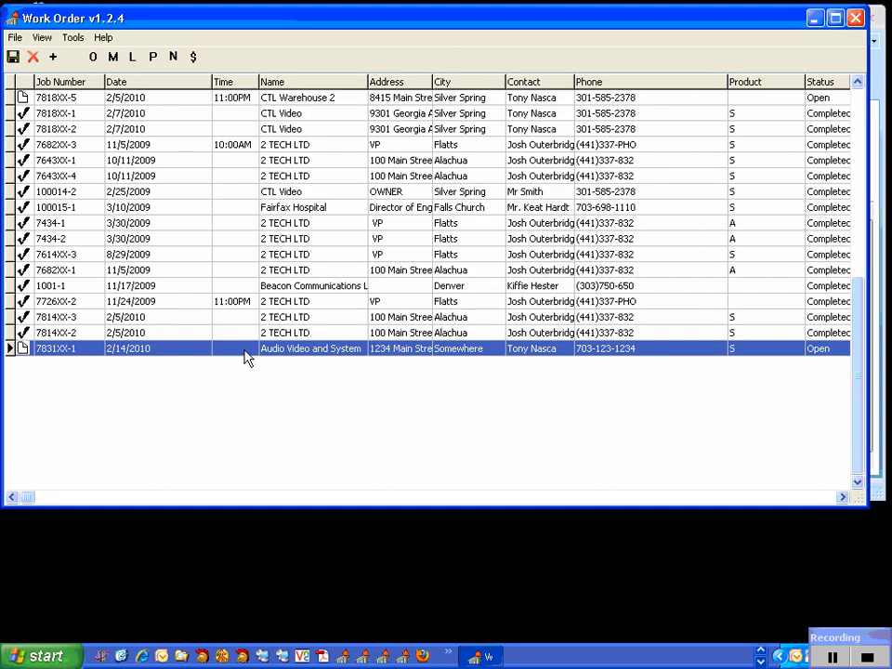
Set work order 7831XX-1's status to Completed and send it back.
{"action": "double_click", "coordinate": [245, 353]}
{"action": "left_click", "coordinate": [191, 58]}
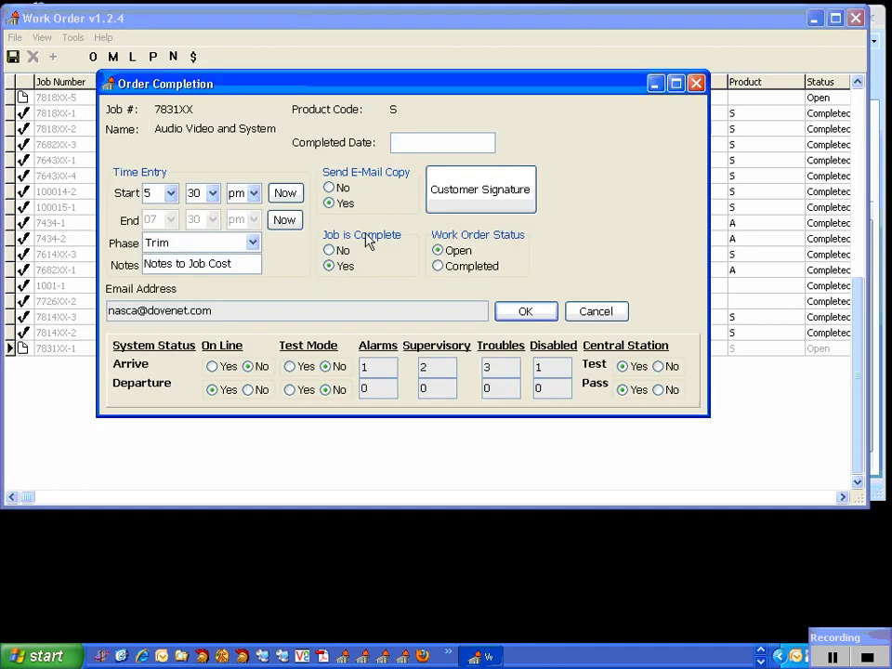
{"action": "left_click", "coordinate": [438, 266]}
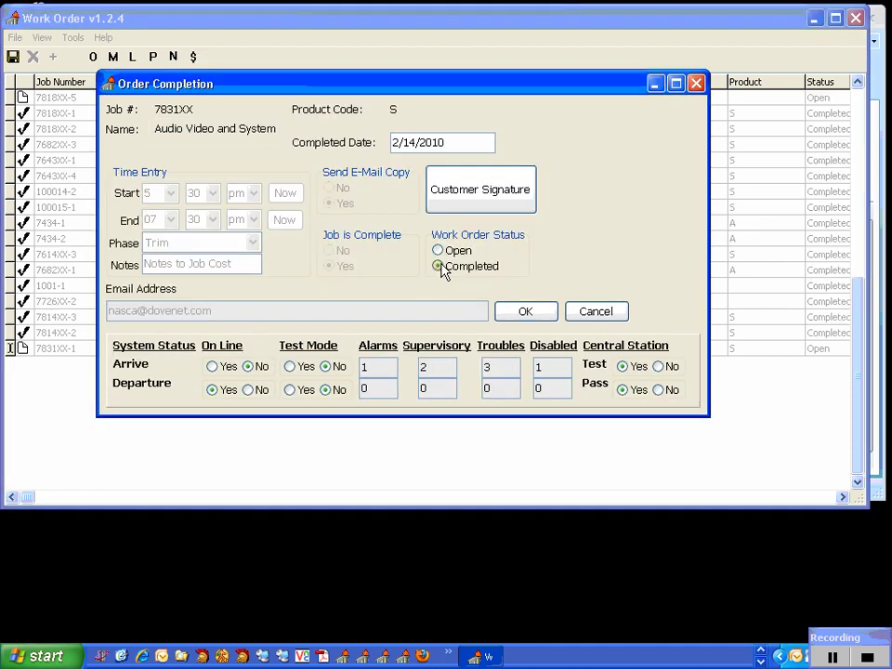
{"action": "left_click", "coordinate": [522, 313]}
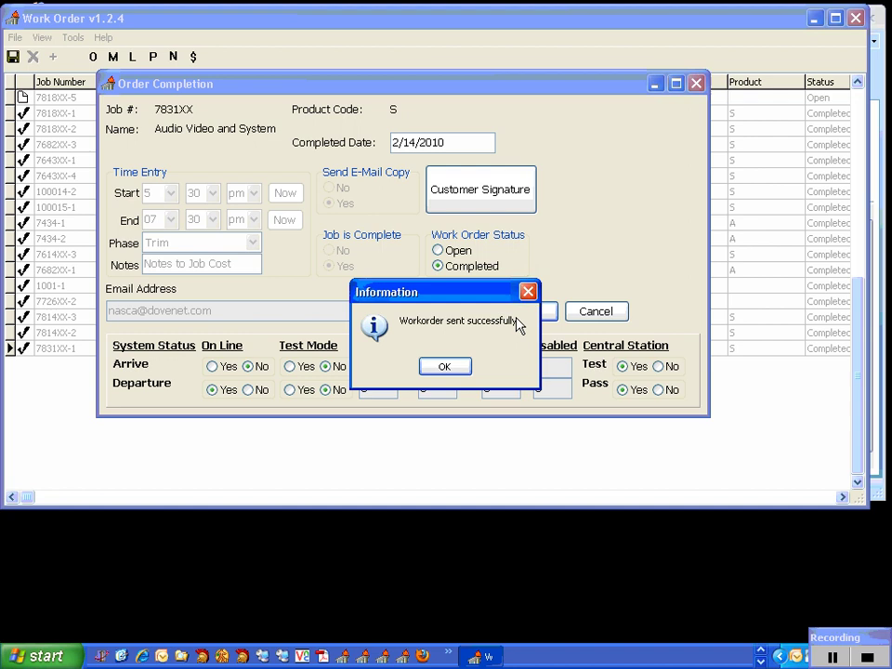
{"action": "left_click", "coordinate": [458, 367]}
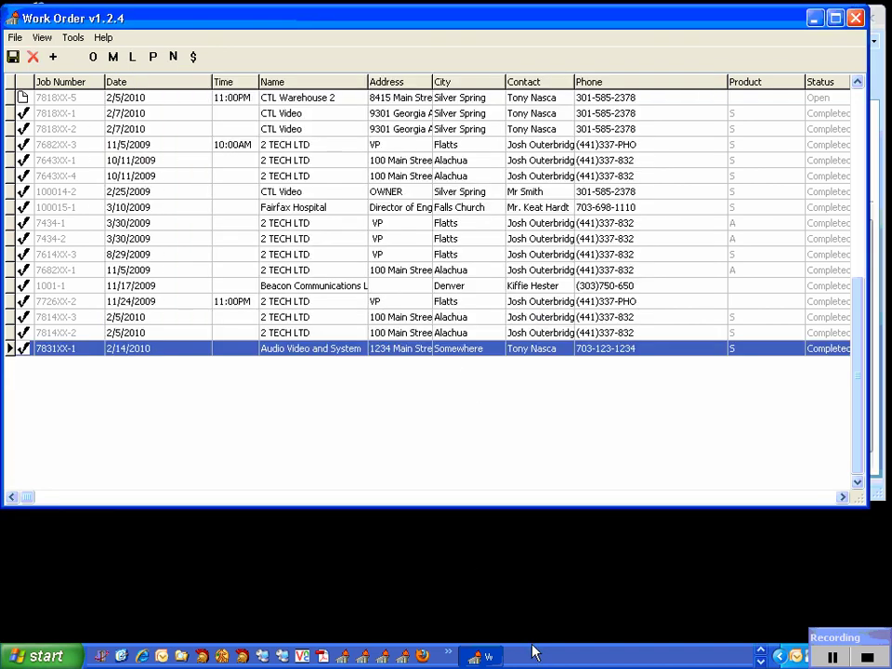
Run Send/Receive in Outlook, then minimize Outlook and the job list to reach the main menu.
{"action": "left_click", "coordinate": [760, 656]}
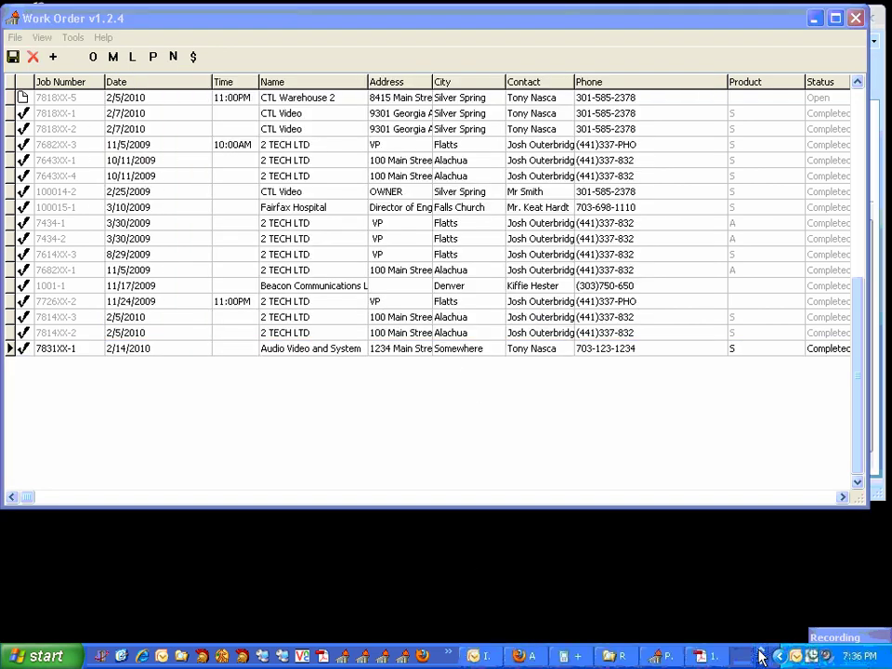
{"action": "left_click", "coordinate": [481, 657]}
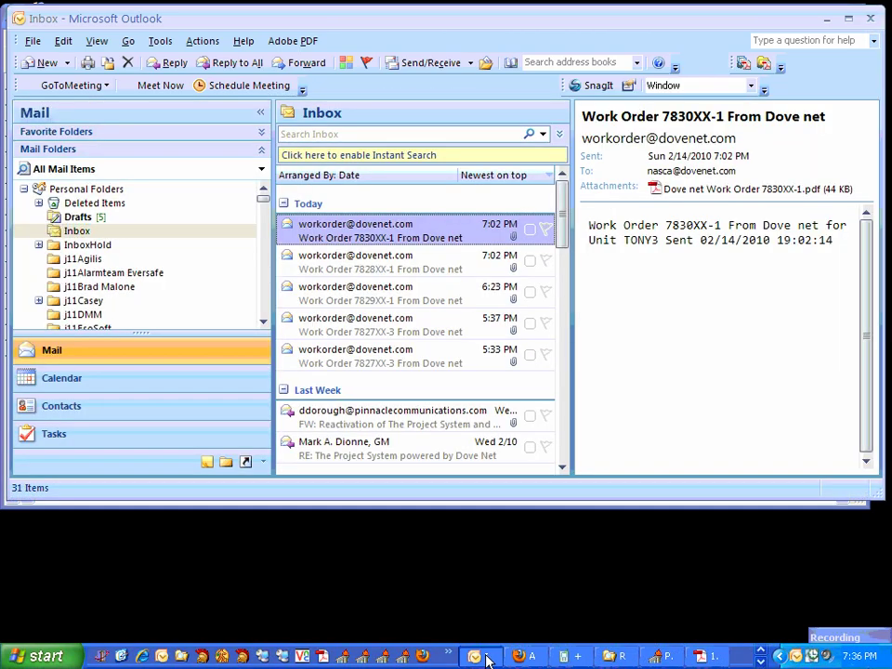
{"action": "left_click", "coordinate": [429, 64]}
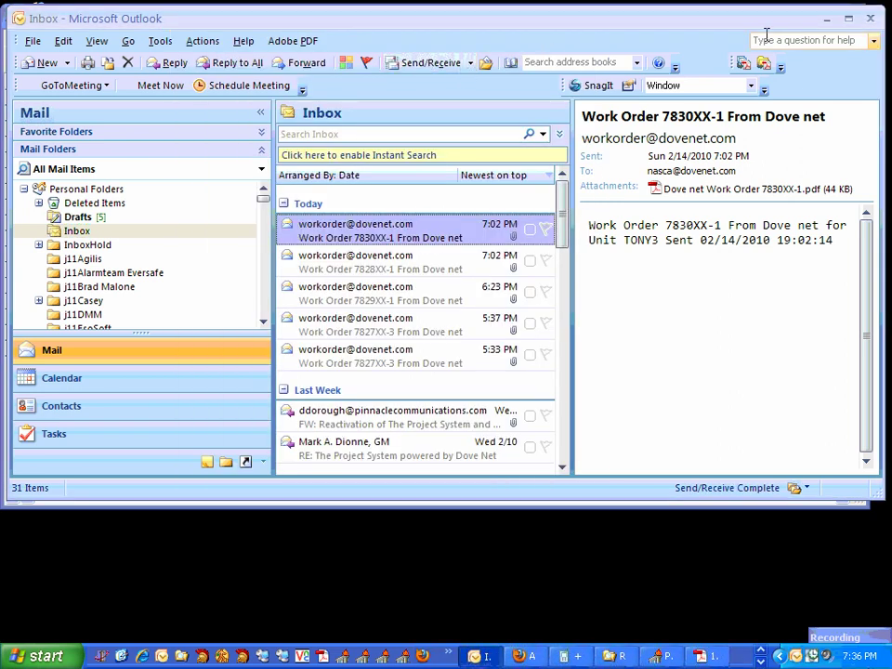
{"action": "left_click", "coordinate": [828, 19]}
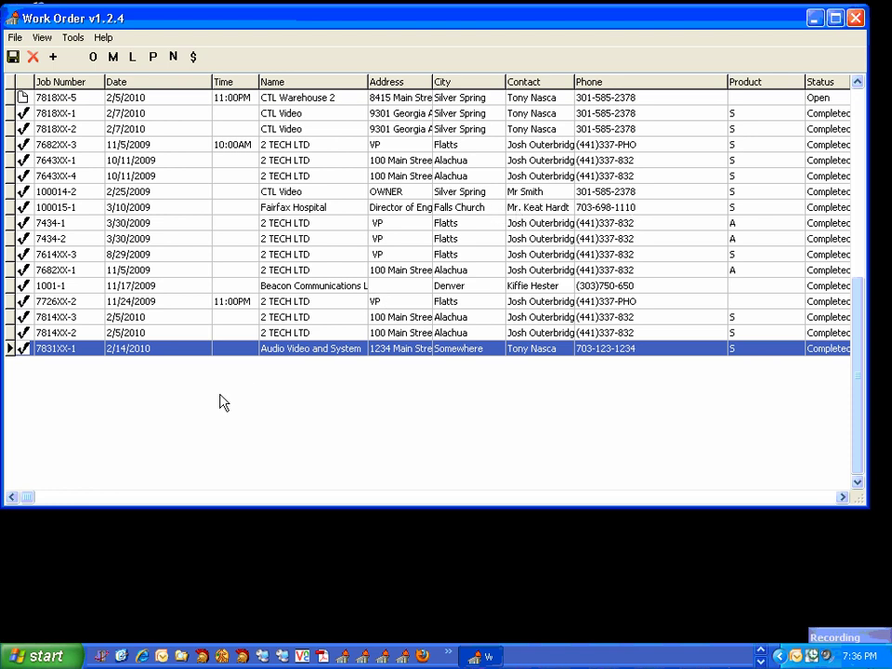
{"action": "left_click", "coordinate": [814, 19]}
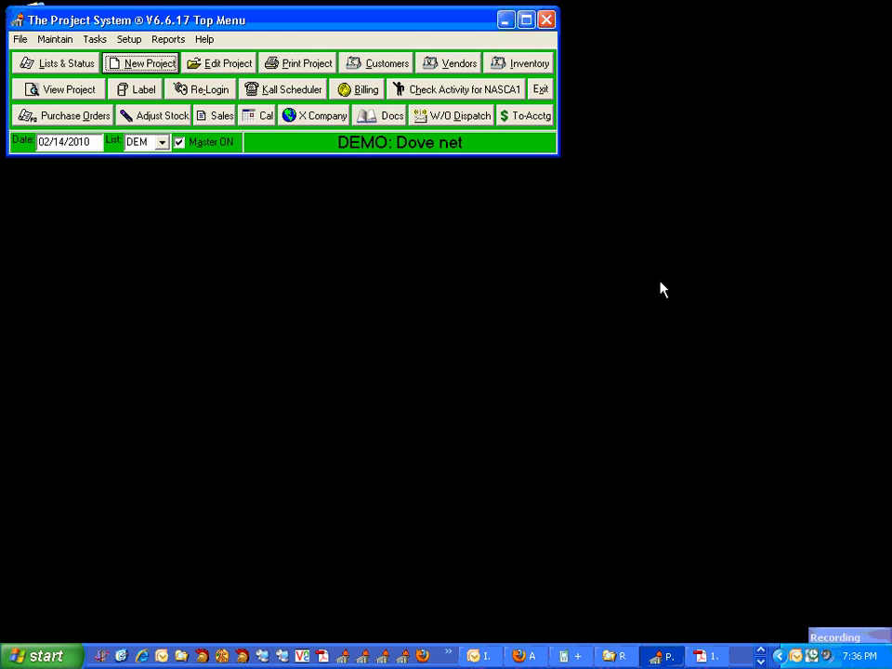
Get the returned work orders from email in W/O Dispatch and view the From Mobile Units list.
{"action": "left_click", "coordinate": [472, 127]}
{"action": "left_click", "coordinate": [361, 37]}
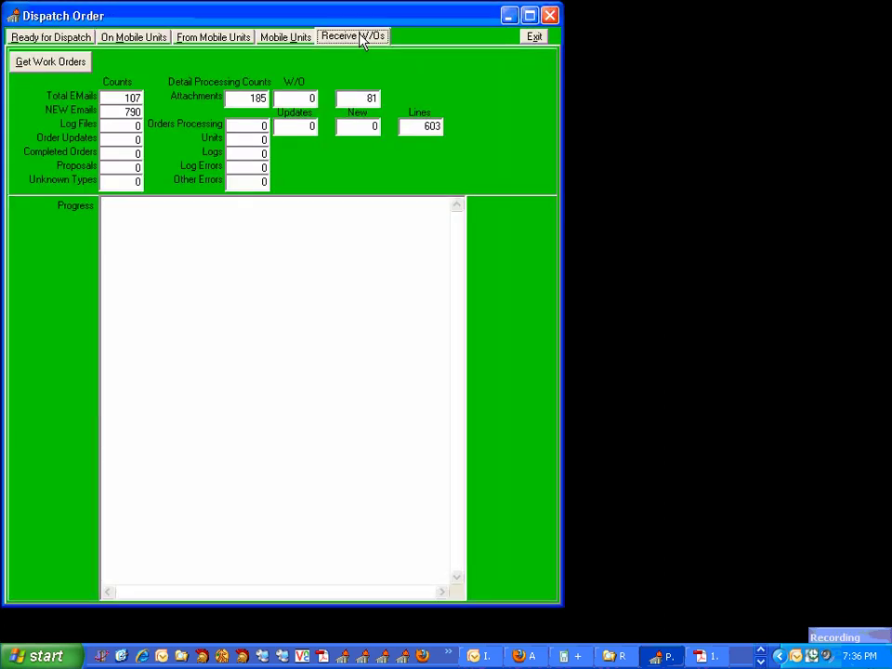
{"action": "left_click", "coordinate": [56, 63]}
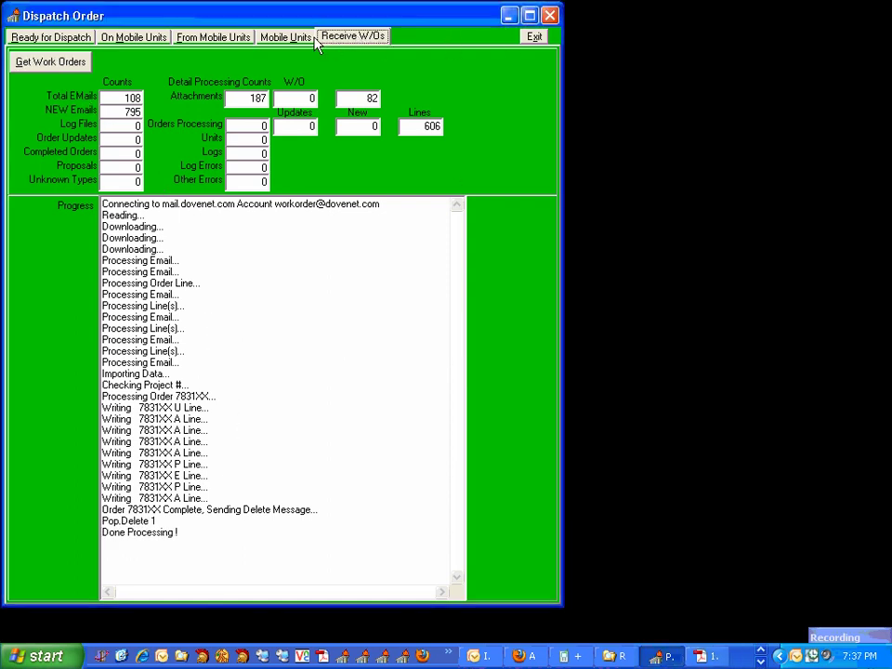
{"action": "left_click", "coordinate": [223, 37]}
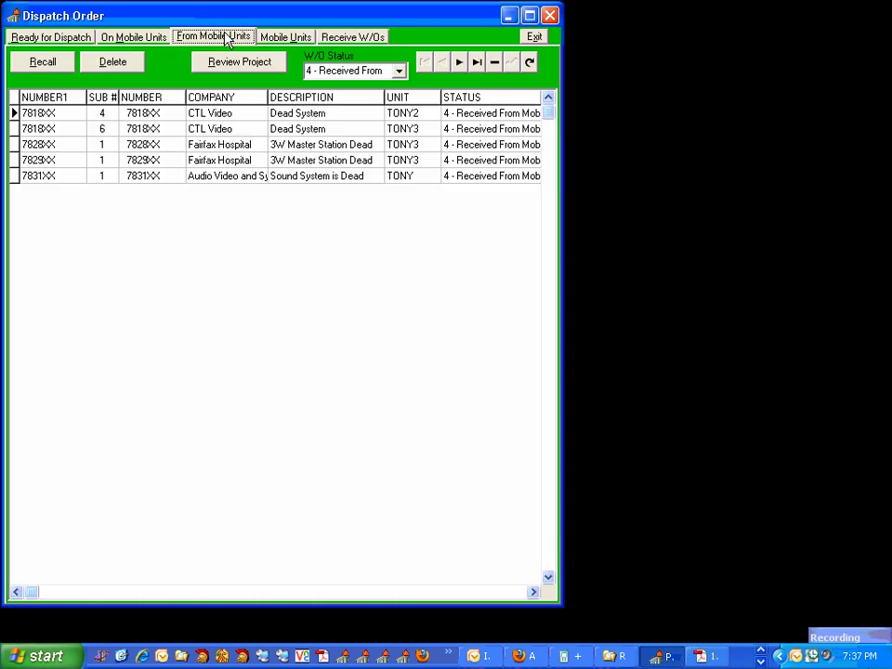
Open the 7831XX Audio Video and System order as a project, confirming its deletion from dispatch.
{"action": "left_click", "coordinate": [200, 173]}
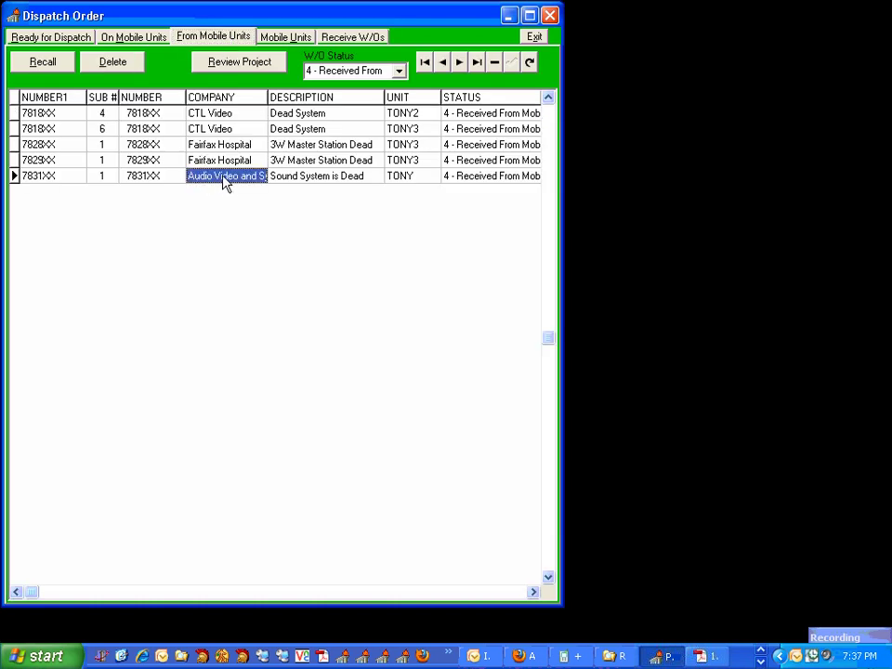
{"action": "double_click", "coordinate": [237, 182]}
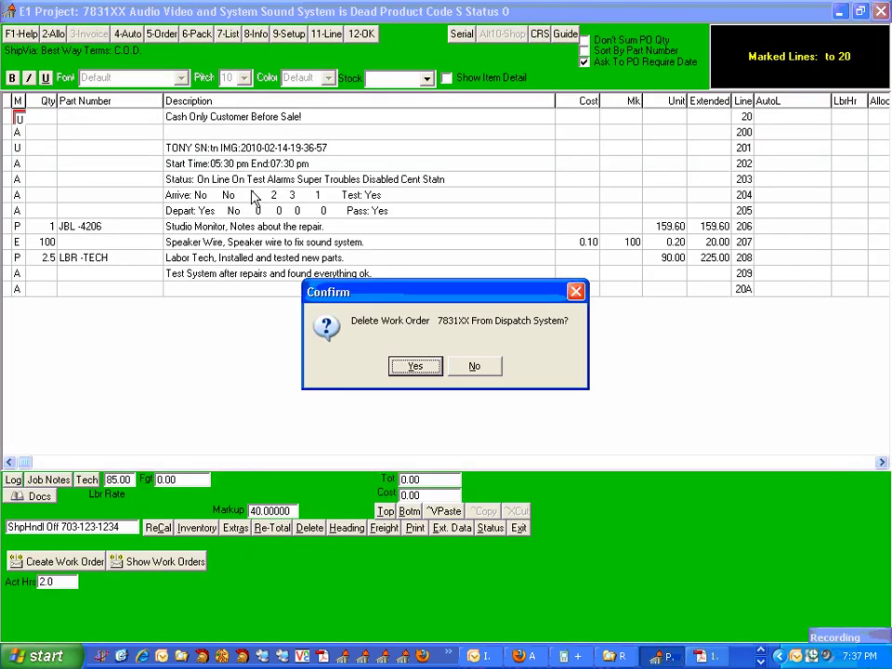
{"action": "left_click", "coordinate": [414, 365]}
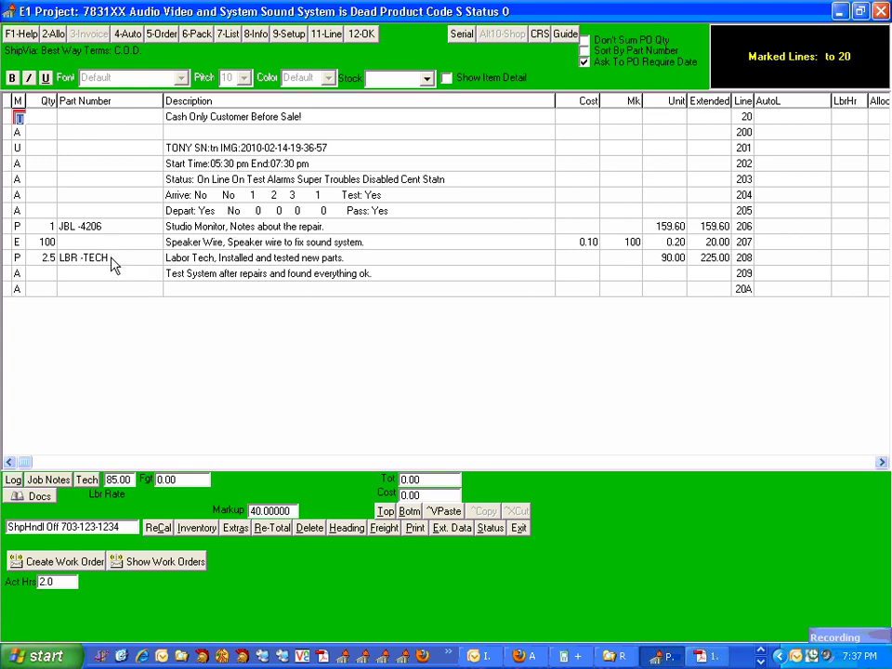
Review the 7831XX tech work log notes, additional notes and Part 1's JBL 4206 entry.
{"action": "left_click", "coordinate": [88, 480]}
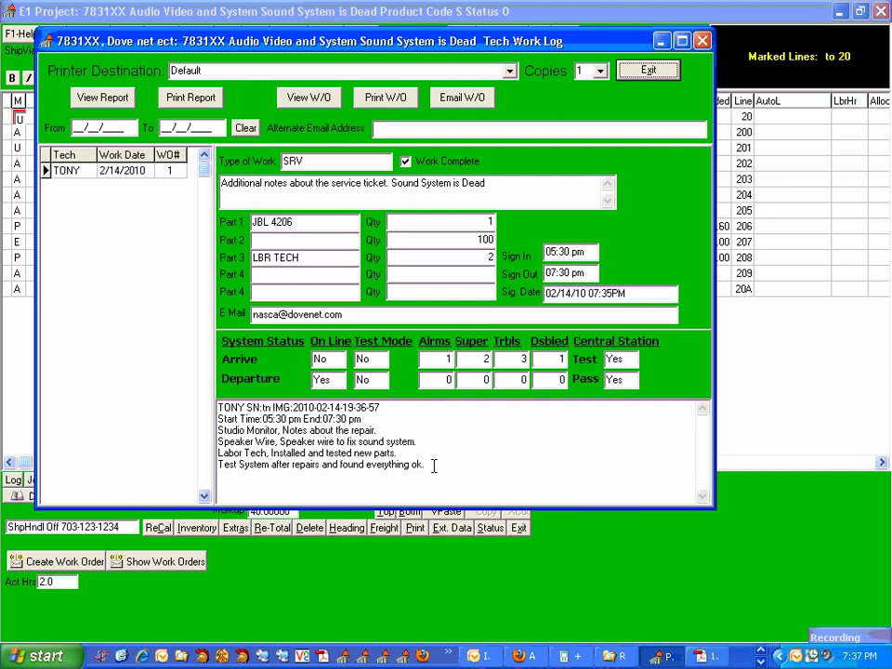
{"action": "left_click_drag", "start_coordinate": [433, 465], "coordinate": [219, 405]}
{"action": "left_click_drag", "start_coordinate": [504, 199], "coordinate": [172, 169]}
{"action": "left_click_drag", "start_coordinate": [291, 226], "coordinate": [228, 220]}
Preview the field work order report at 100%, then close the project and return to Outlook.
{"action": "left_click", "coordinate": [315, 97]}
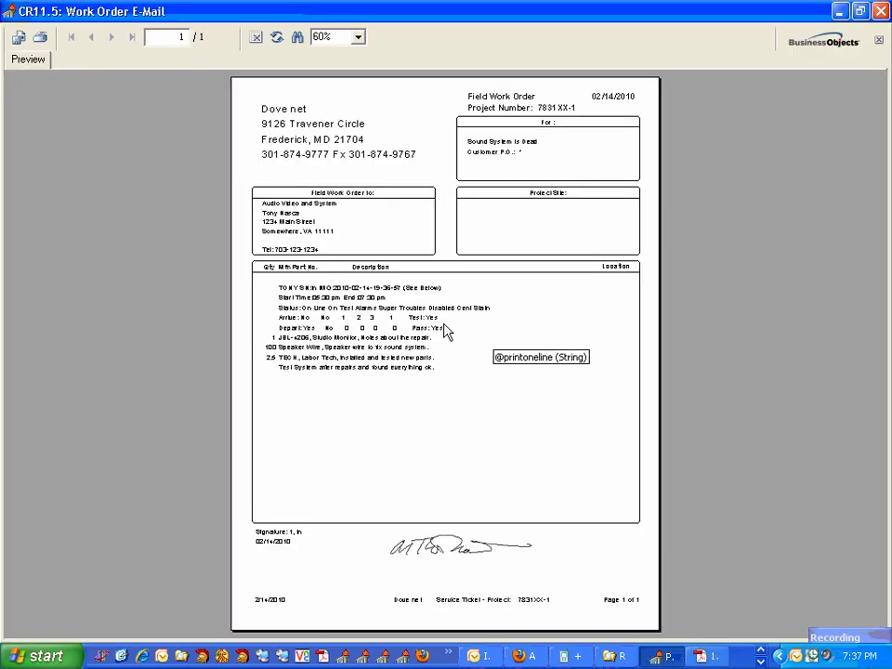
{"action": "left_click", "coordinate": [358, 36]}
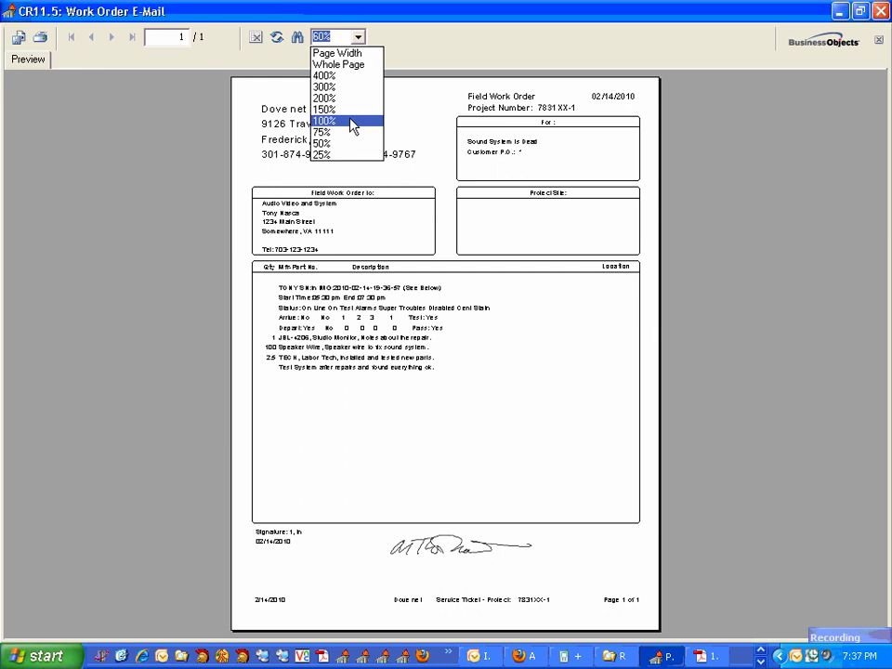
{"action": "left_click", "coordinate": [359, 122]}
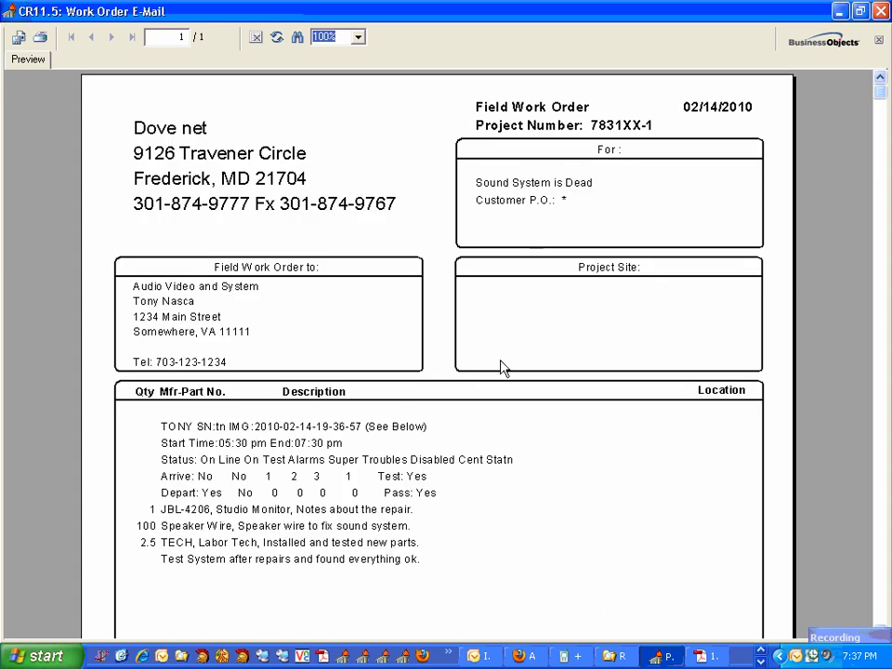
{"action": "left_click", "coordinate": [881, 11]}
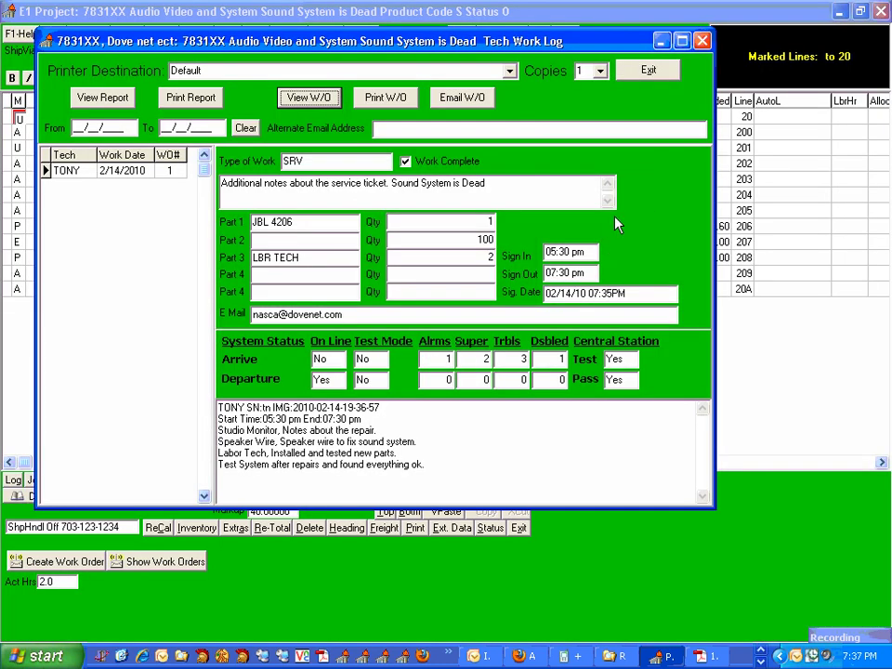
{"action": "left_click", "coordinate": [701, 36]}
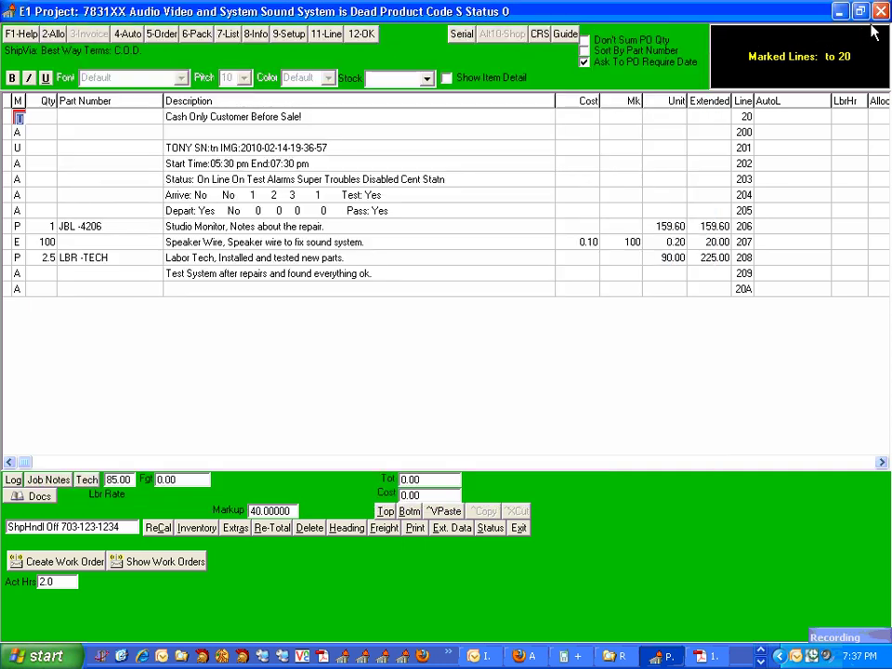
{"action": "left_click", "coordinate": [881, 11]}
{"action": "left_click", "coordinate": [493, 658]}
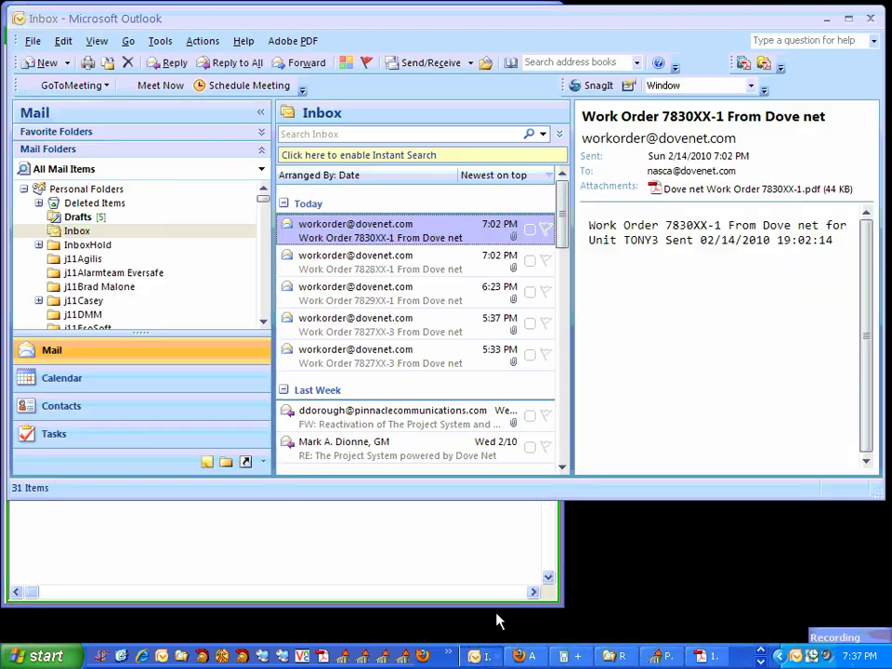
Refresh mail and open the Work Order 7831XX-1 message and its attached work order PDF.
{"action": "left_click", "coordinate": [413, 62]}
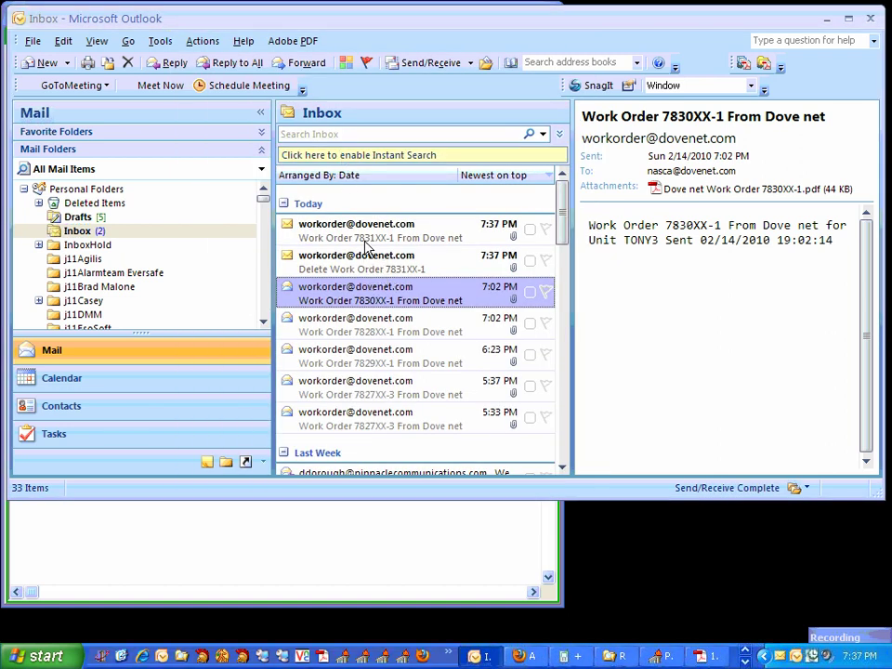
{"action": "double_click", "coordinate": [374, 235]}
{"action": "left_click", "coordinate": [90, 208]}
{"action": "double_click", "coordinate": [90, 208]}
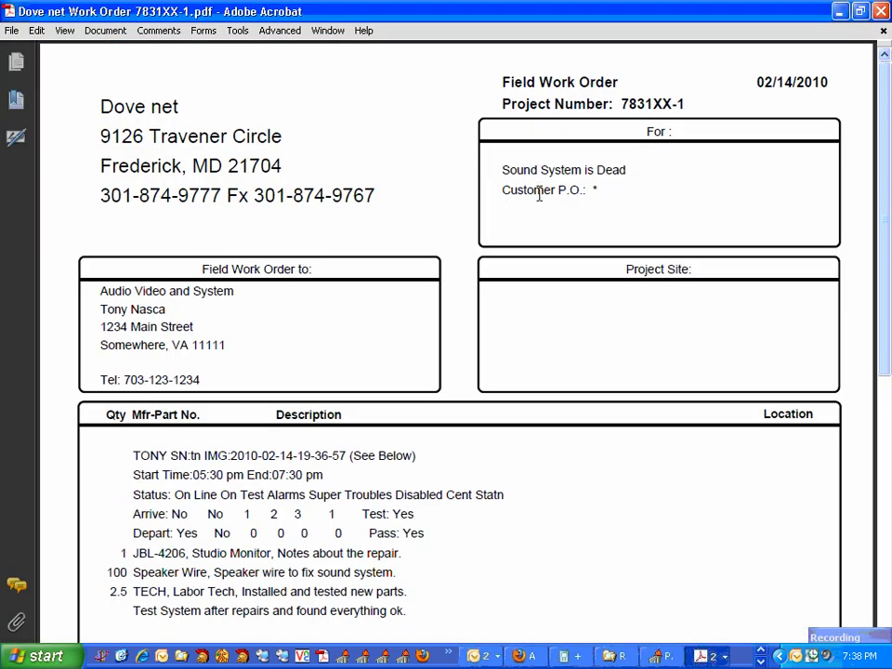
Scroll the Work Order 7831XX-1 PDF to the client's signature, then close the PDF and message.
{"action": "scroll", "coordinate": [863, 472], "scroll_direction": "down", "scroll_amount": 5}
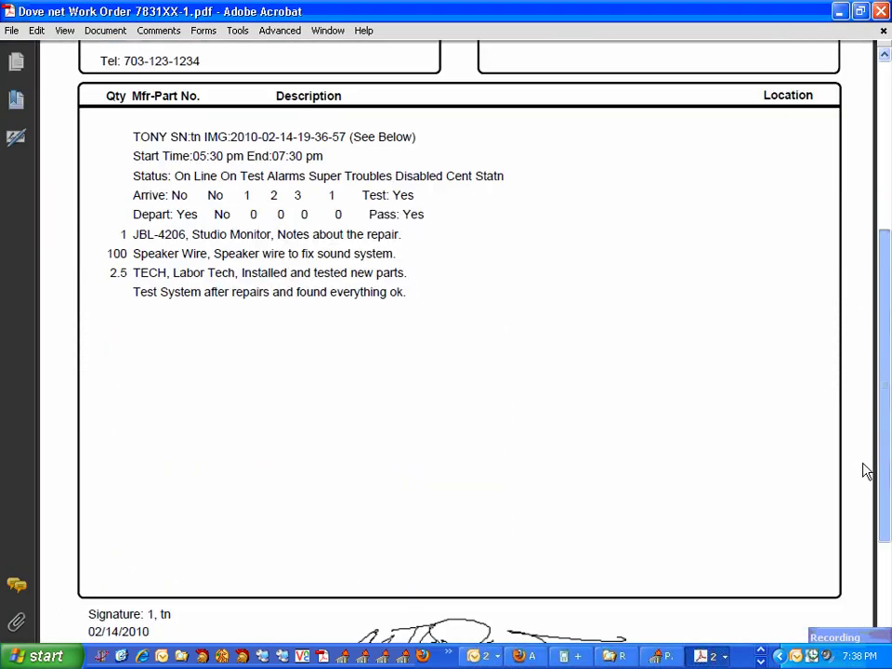
{"action": "scroll", "coordinate": [862, 473], "scroll_direction": "down", "scroll_amount": 2}
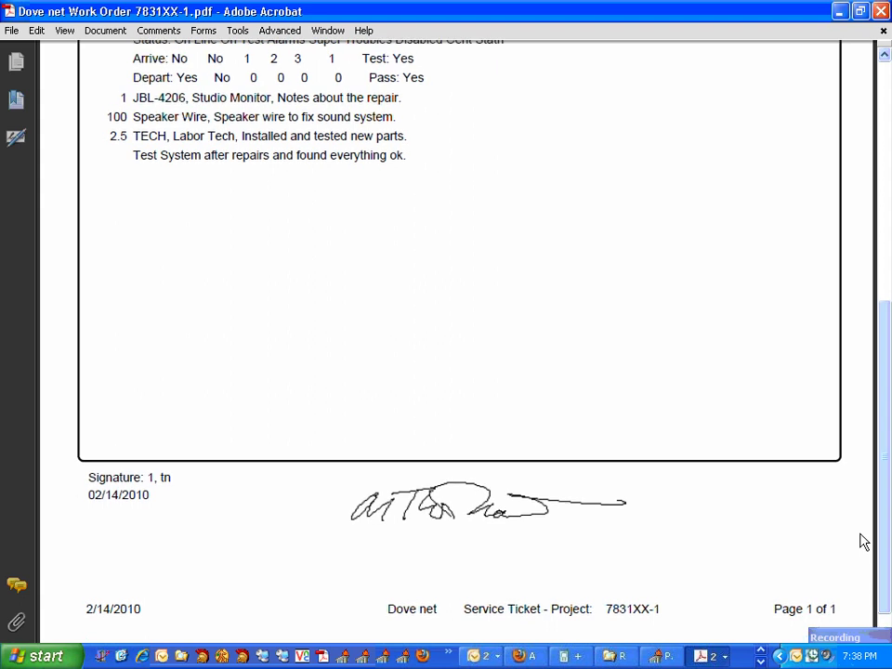
{"action": "left_click", "coordinate": [501, 515]}
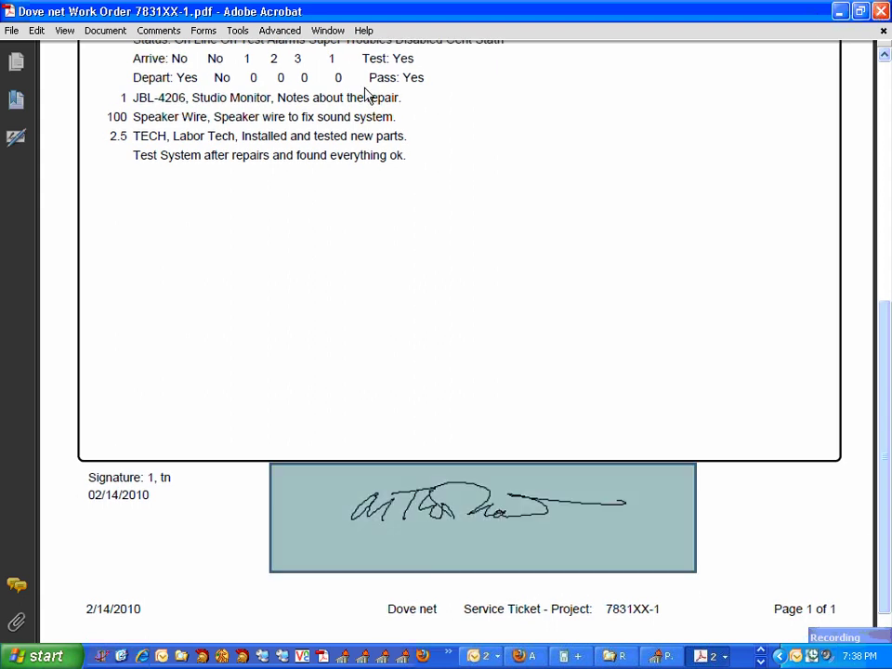
{"action": "key", "text": "alt+F4"}
{"action": "left_click", "coordinate": [877, 11]}
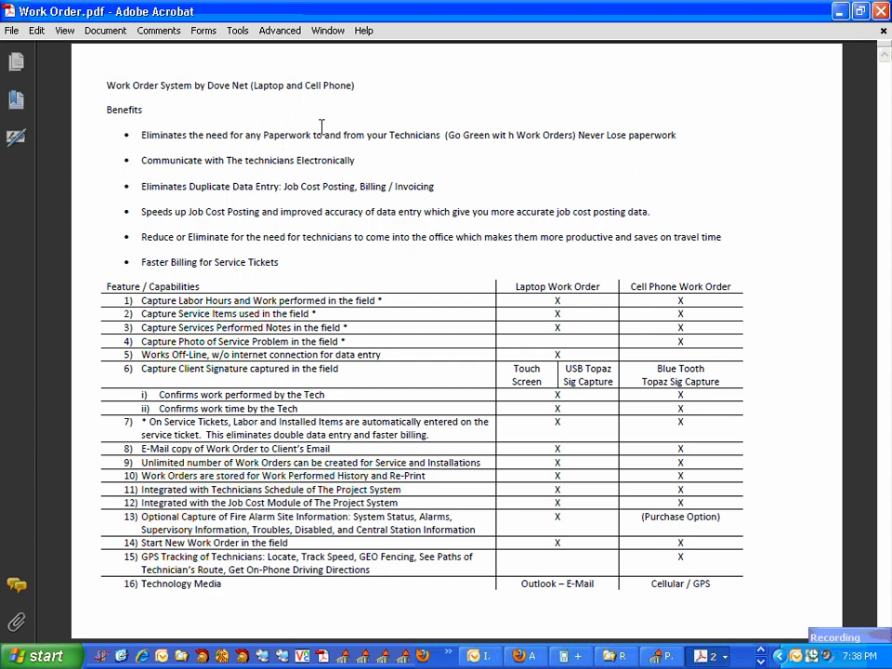
Highlight key benefit phrases: Paperwork, Go Green, electronic communication, Job Cost Posting, Billing / Invoicing, Reduce or Eliminate.
{"action": "left_click_drag", "start_coordinate": [314, 130], "coordinate": [236, 130]}
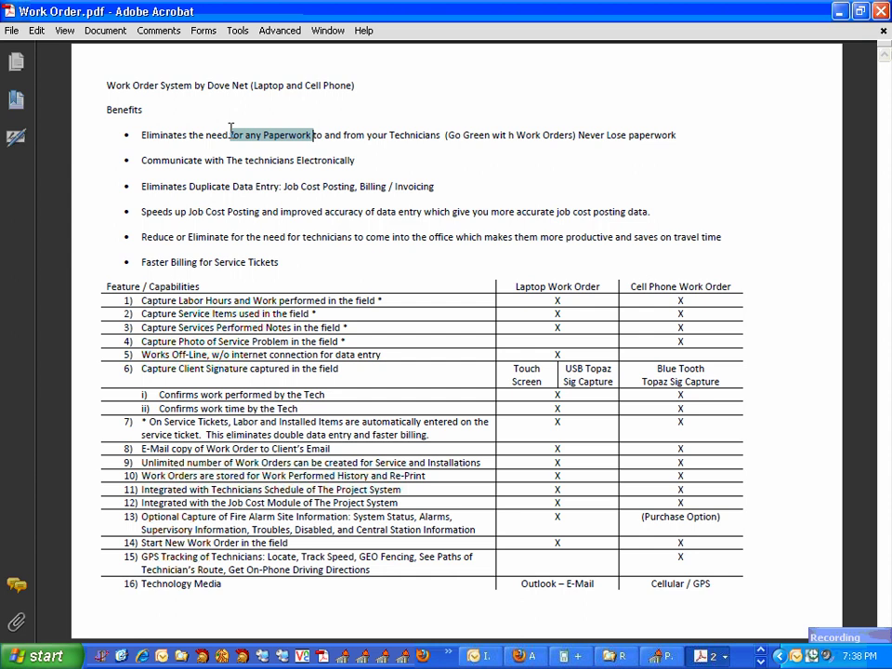
{"action": "left_click_drag", "start_coordinate": [489, 133], "coordinate": [450, 133]}
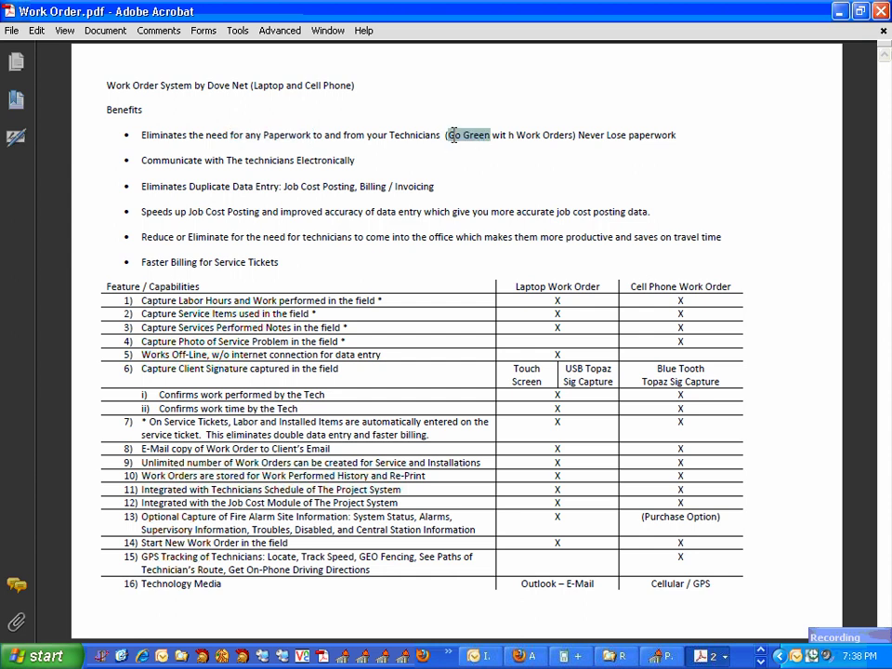
{"action": "left_click_drag", "start_coordinate": [357, 160], "coordinate": [143, 156]}
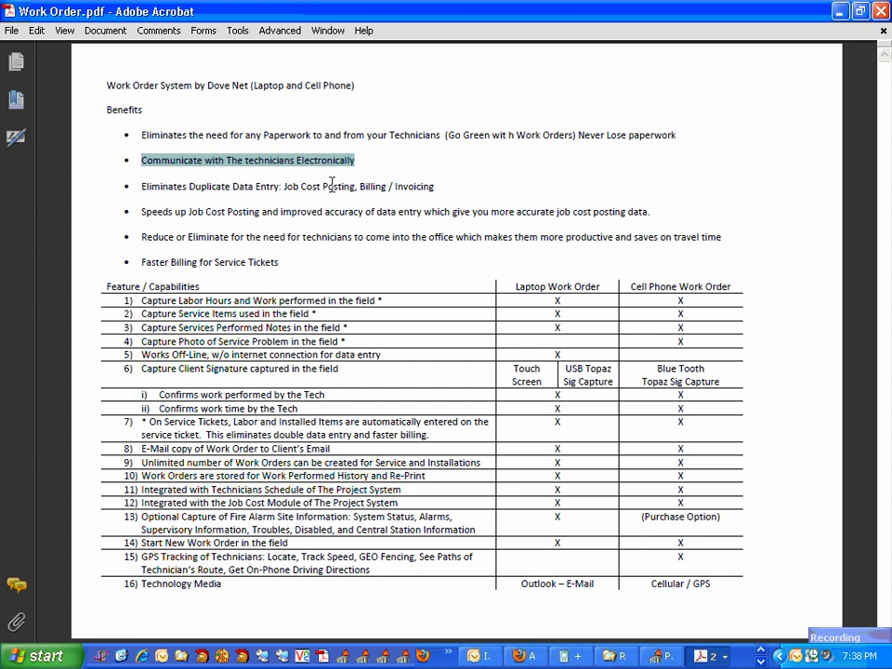
{"action": "left_click_drag", "start_coordinate": [355, 186], "coordinate": [284, 185]}
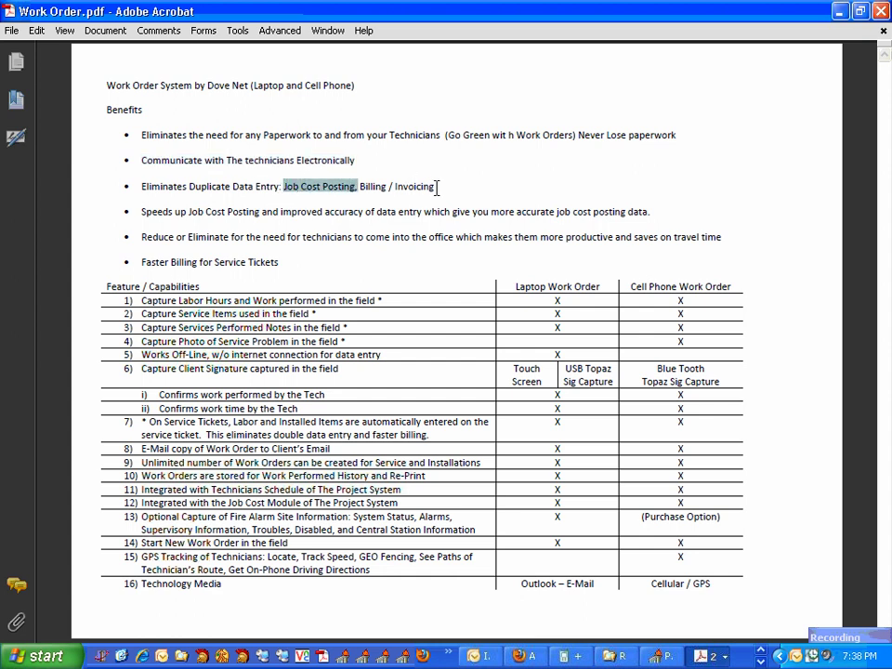
{"action": "left_click_drag", "start_coordinate": [436, 186], "coordinate": [360, 186]}
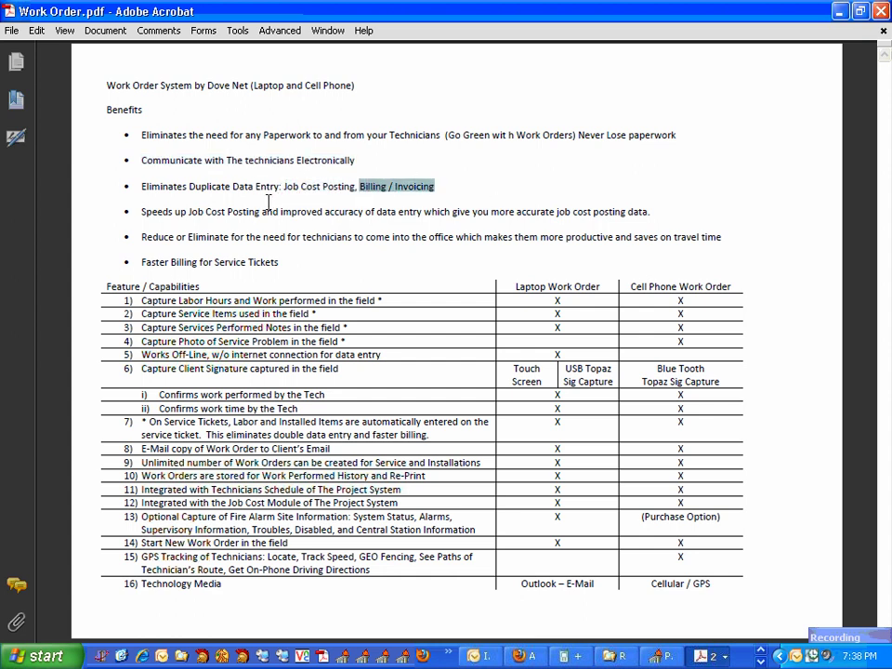
{"action": "left_click_drag", "start_coordinate": [259, 212], "coordinate": [191, 212]}
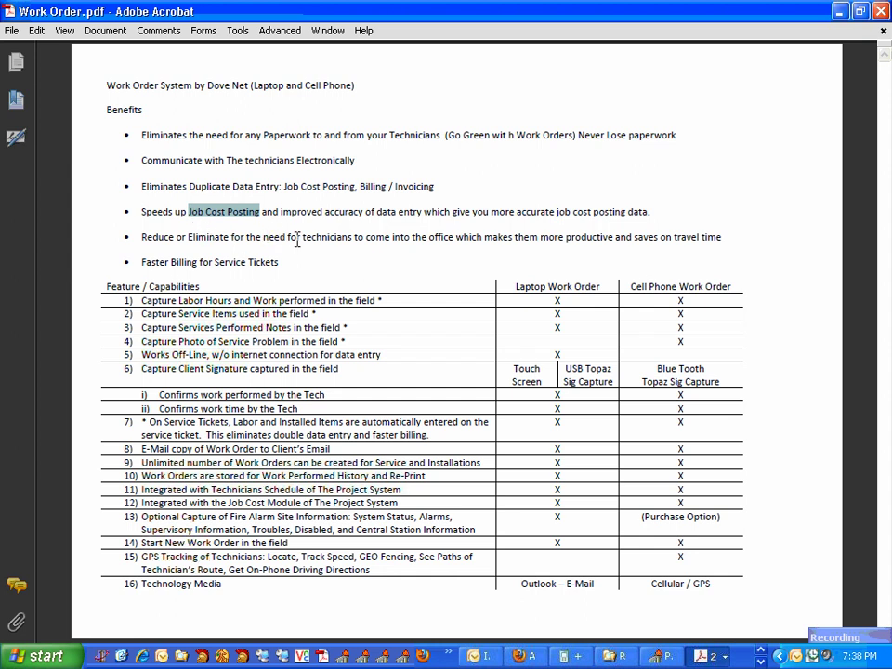
{"action": "left_click_drag", "start_coordinate": [227, 238], "coordinate": [156, 235]}
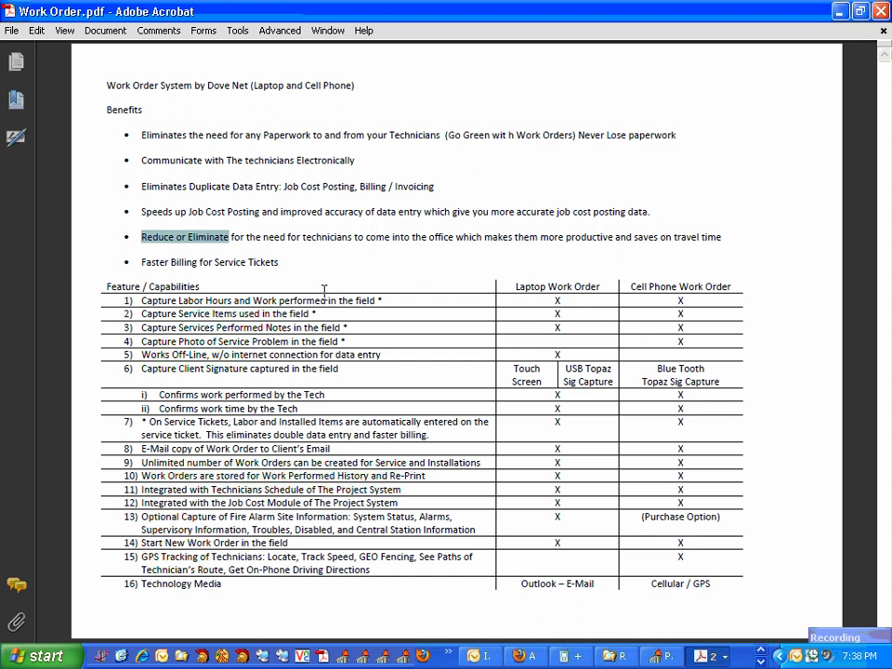
Highlight table rows 1-8: Labor Hours, Service Items, Performed Notes, Signature, automatic entry, e-mail copy.
{"action": "left_click_drag", "start_coordinate": [233, 301], "coordinate": [171, 291]}
{"action": "left_click_drag", "start_coordinate": [237, 314], "coordinate": [185, 319]}
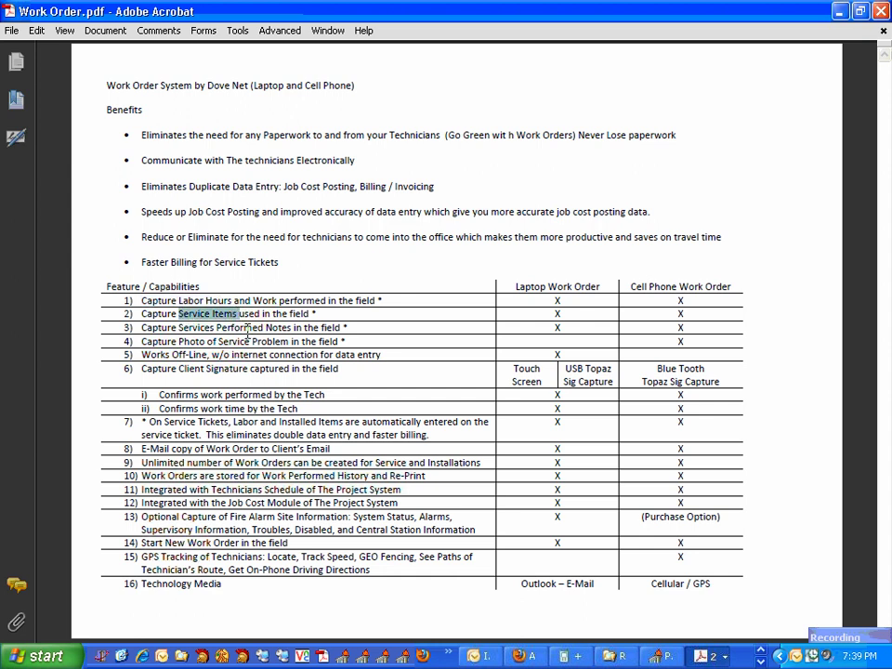
{"action": "left_click_drag", "start_coordinate": [291, 329], "coordinate": [188, 333]}
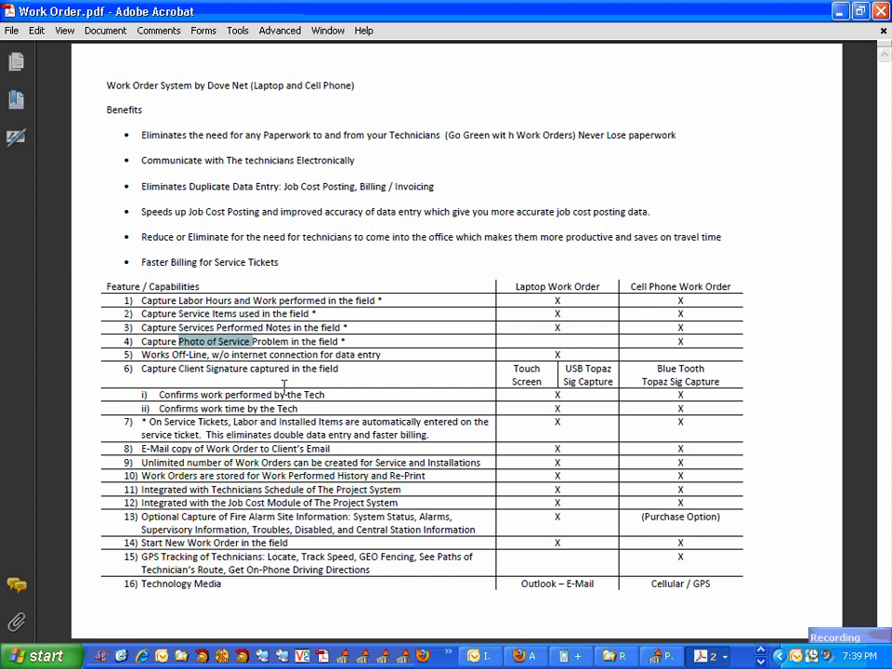
{"action": "left_click_drag", "start_coordinate": [251, 370], "coordinate": [205, 370]}
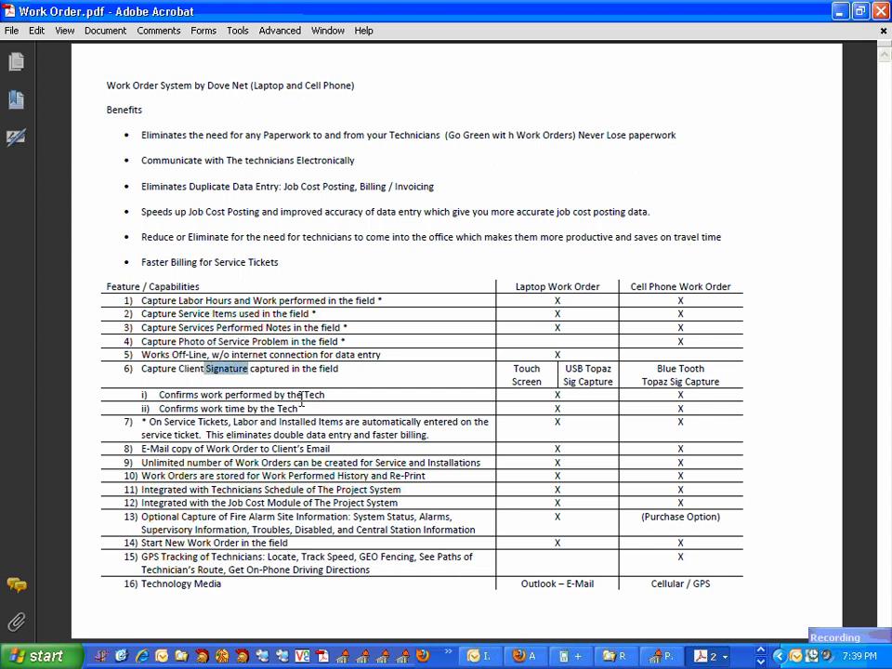
{"action": "left_click_drag", "start_coordinate": [430, 434], "coordinate": [144, 422]}
{"action": "left_click_drag", "start_coordinate": [231, 450], "coordinate": [166, 451]}
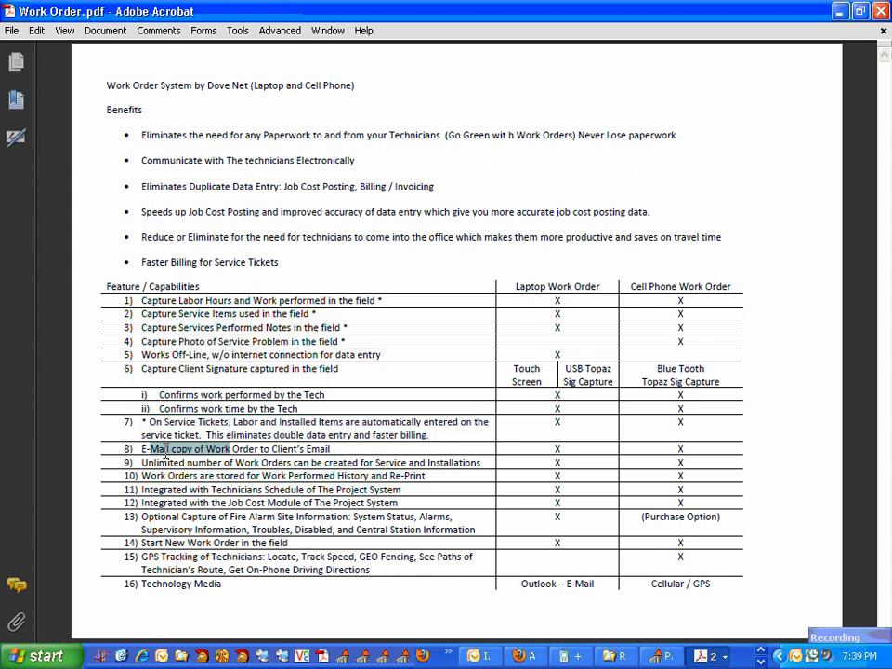
Highlight rows 9-15 (Work Orders through GPS tracking), then close the Work Order sheet.
{"action": "left_click_drag", "start_coordinate": [289, 462], "coordinate": [235, 462]}
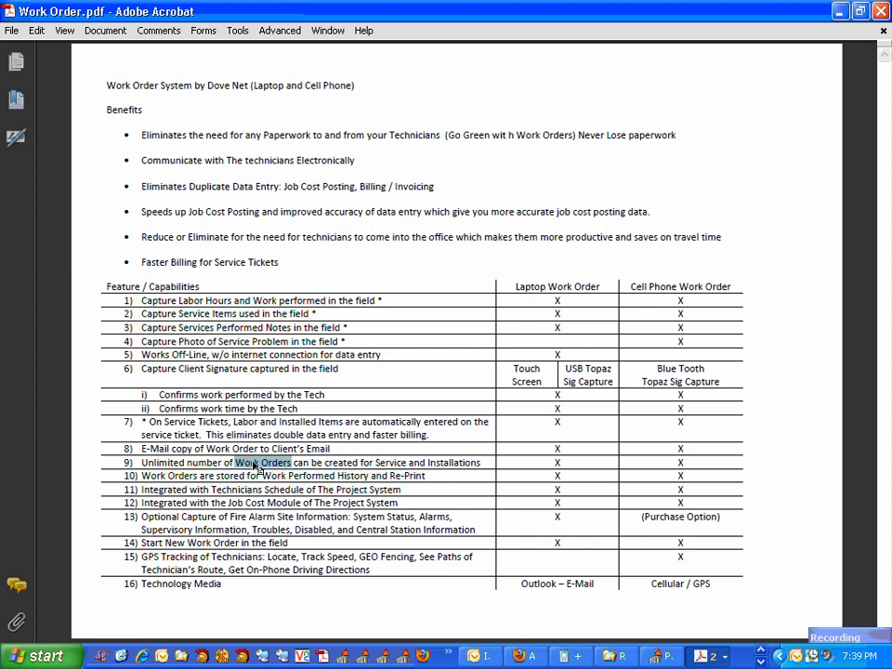
{"action": "left_click_drag", "start_coordinate": [369, 475], "coordinate": [263, 476]}
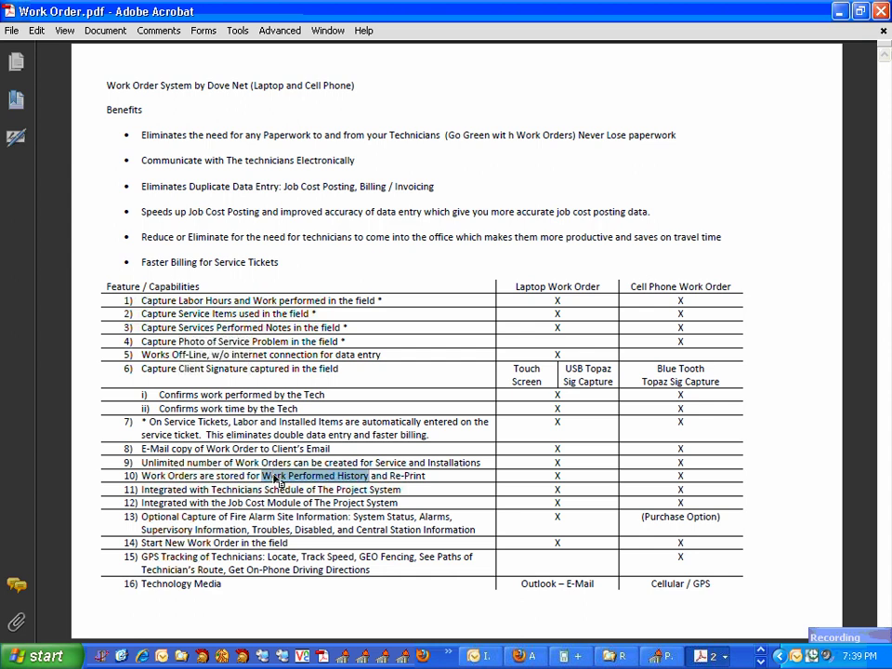
{"action": "left_click_drag", "start_coordinate": [306, 489], "coordinate": [228, 498]}
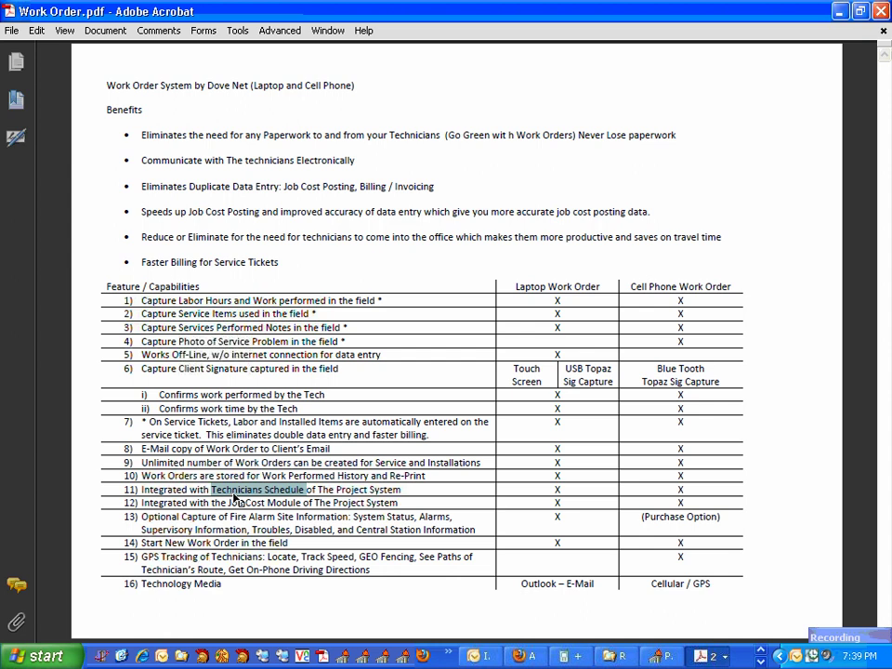
{"action": "left_click_drag", "start_coordinate": [303, 503], "coordinate": [223, 505]}
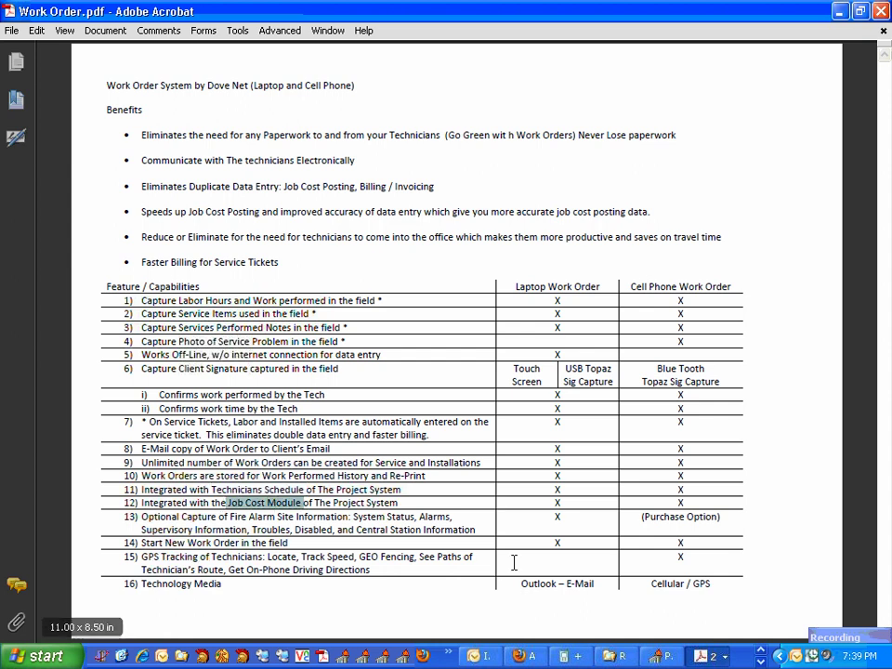
{"action": "left_click_drag", "start_coordinate": [475, 530], "coordinate": [141, 517]}
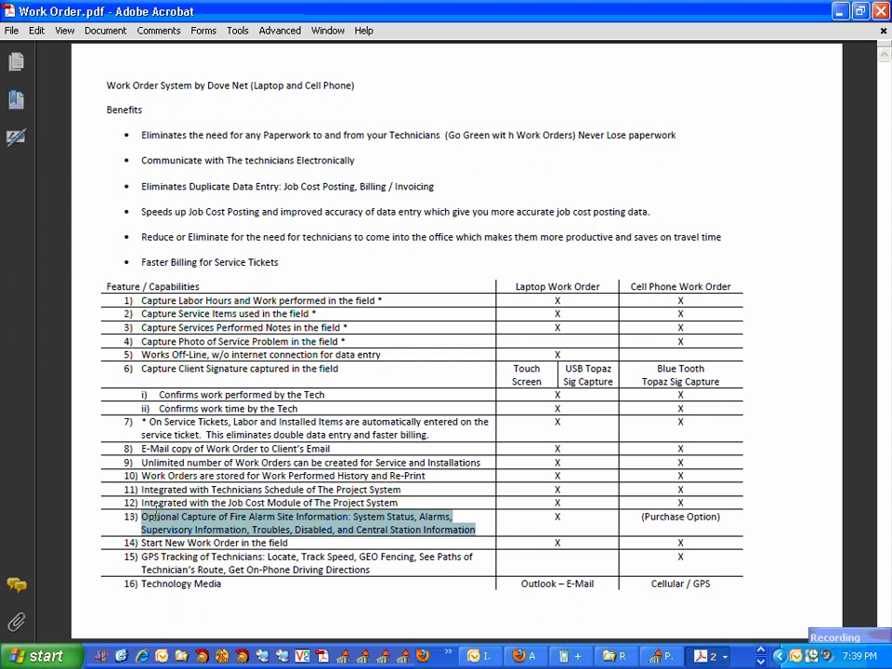
{"action": "left_click_drag", "start_coordinate": [240, 543], "coordinate": [189, 542]}
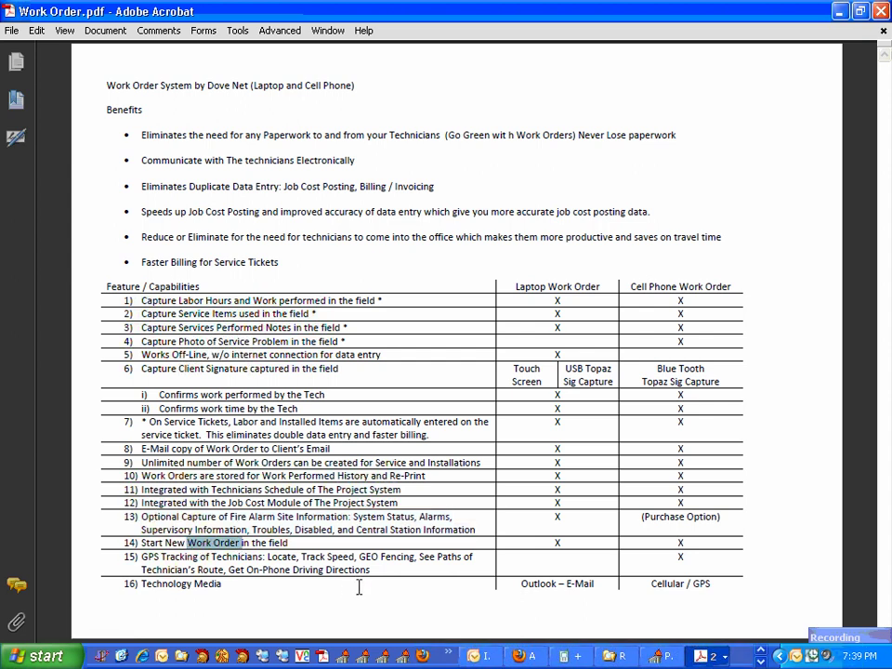
{"action": "left_click_drag", "start_coordinate": [371, 571], "coordinate": [147, 562]}
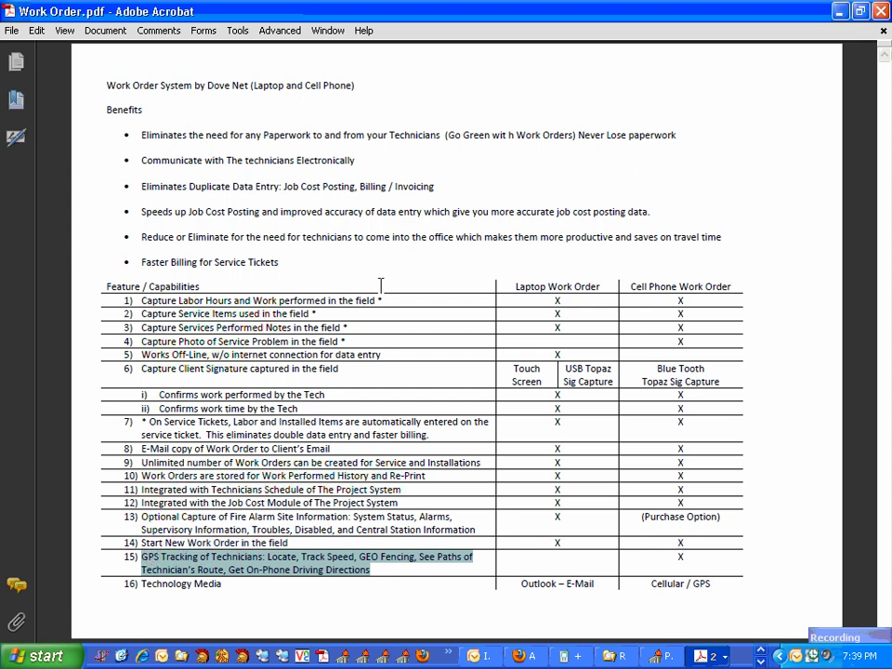
{"action": "left_click", "coordinate": [881, 11]}
{"action": "left_click", "coordinate": [707, 657]}
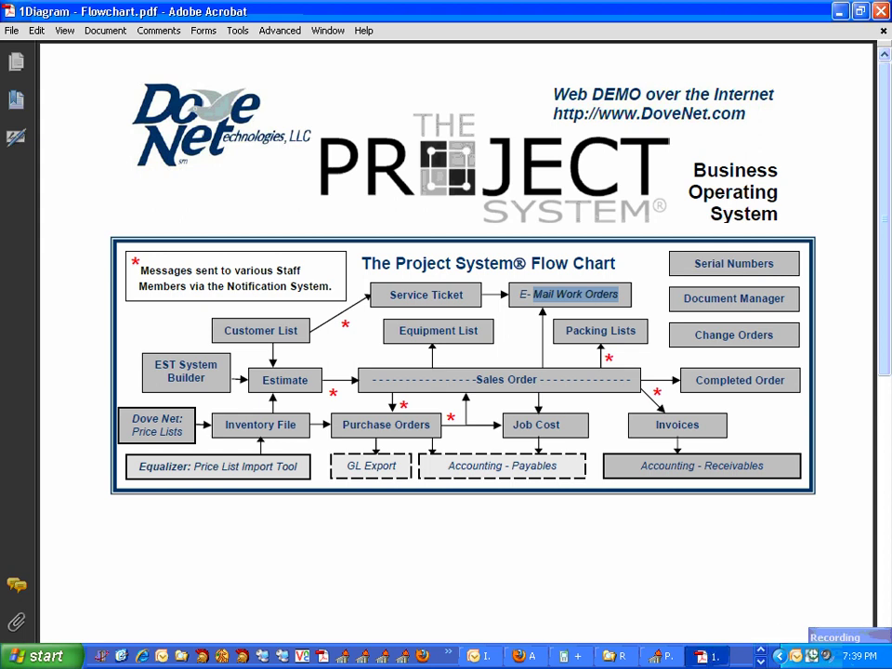
Bring the 1Diagram - Flowchart.pdf Project System flow chart forward from the taskbar.
{"action": "left_click", "coordinate": [874, 637]}
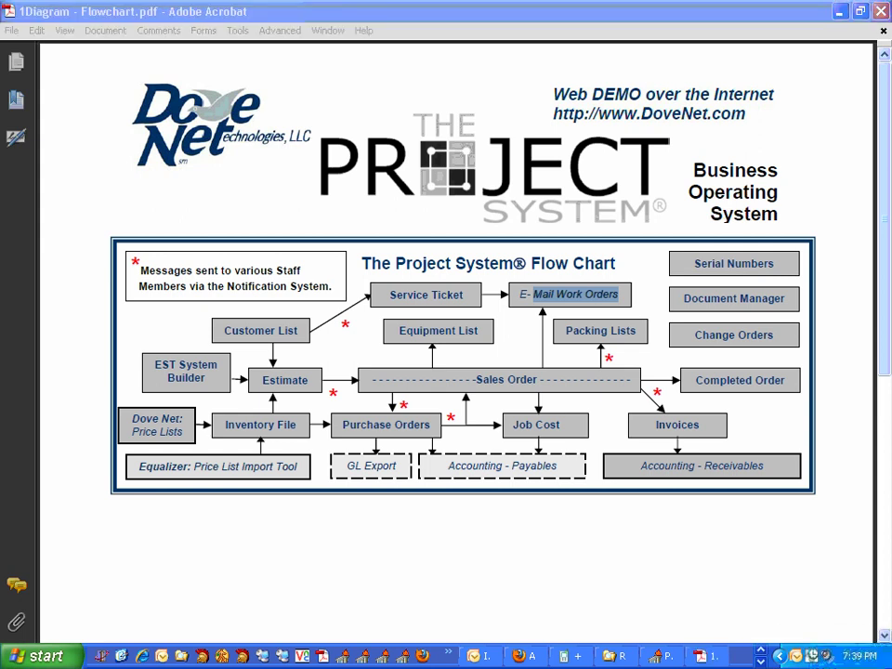